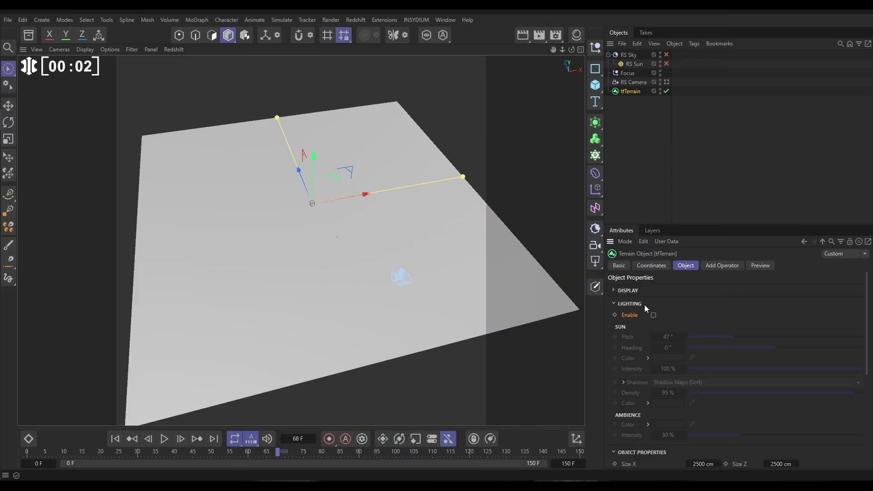
Collapse the LIGHTING section in the tfTerrain Object tab to reveal the size and segment settings
{"action": "left_click", "coordinate": [640, 305]}
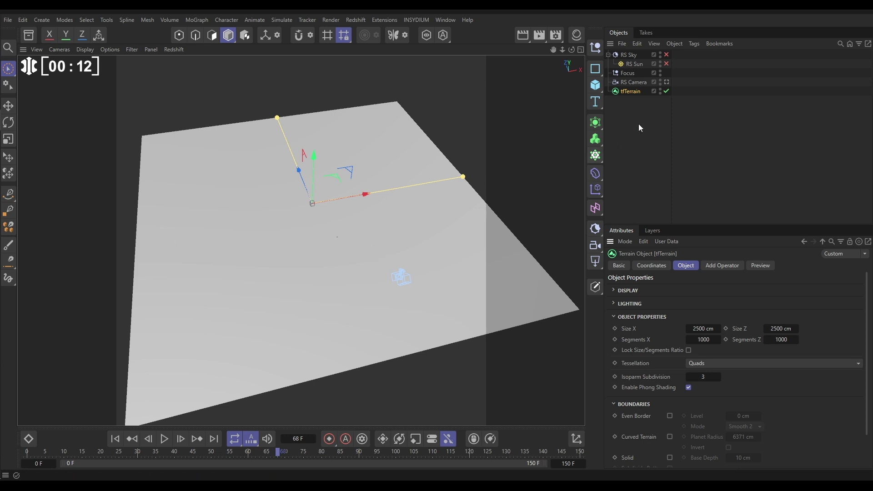
Add a tfNoise operator set to Perlin, 1 octave and 130 % scale
{"action": "left_click", "coordinate": [722, 266]}
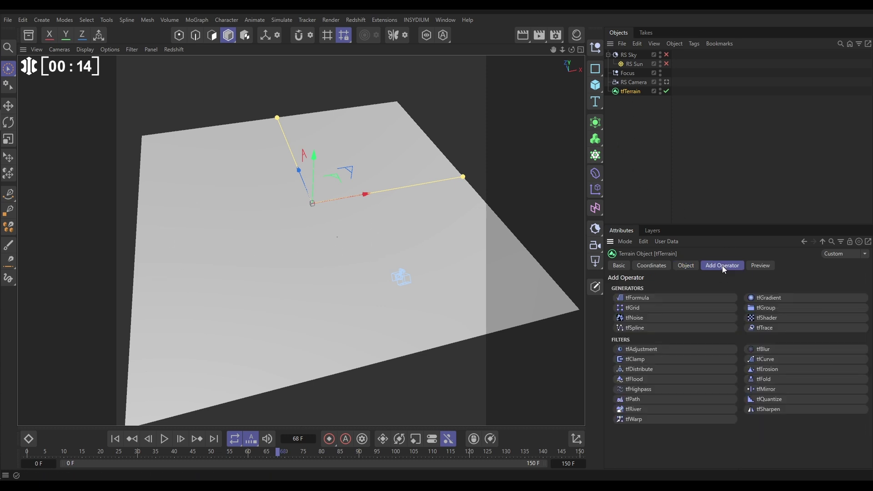
{"action": "left_click", "coordinate": [629, 317]}
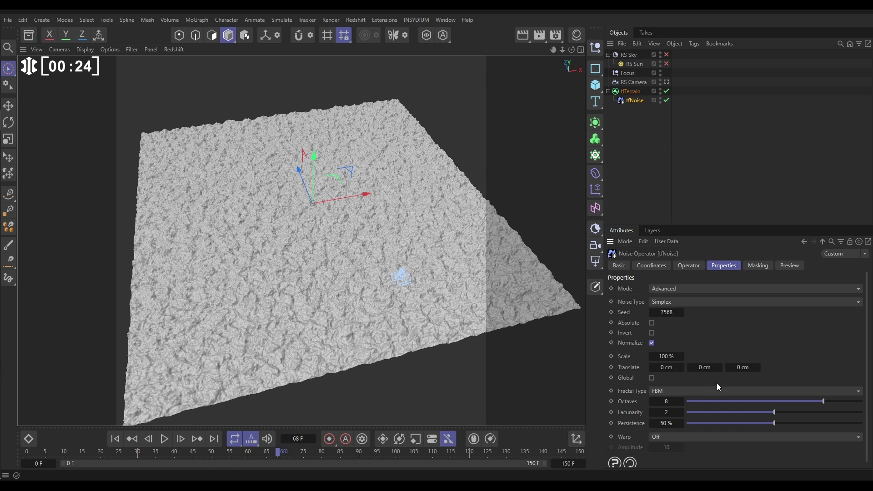
{"action": "left_click_drag", "start_coordinate": [792, 402], "coordinate": [686, 409]}
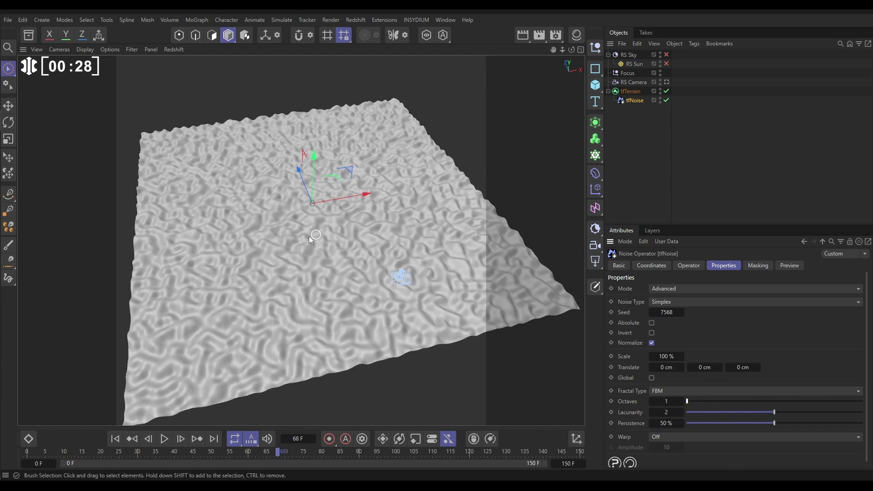
{"action": "left_click", "coordinate": [655, 302]}
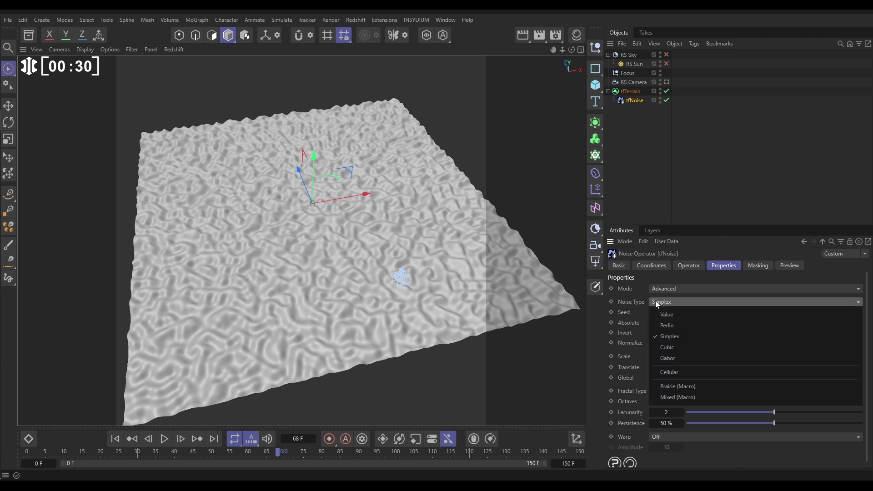
{"action": "left_click", "coordinate": [666, 325]}
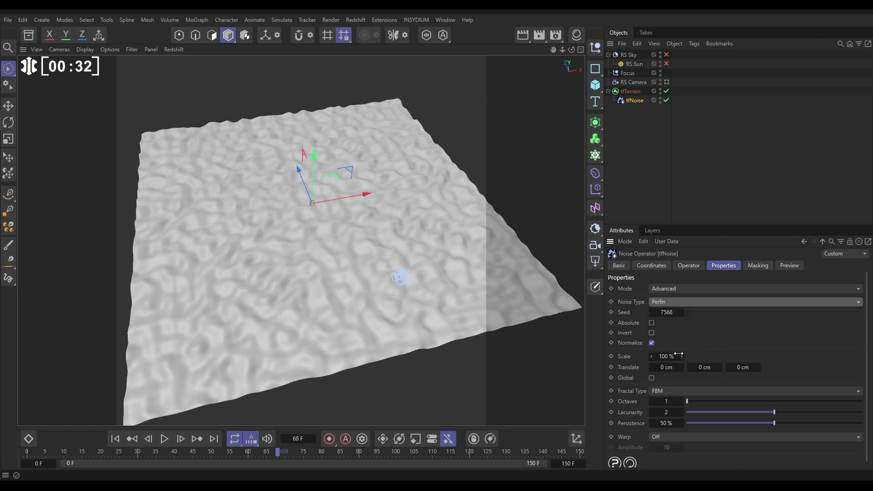
{"action": "left_click", "coordinate": [666, 356]}
{"action": "type", "text": "130"}
{"action": "key", "text": "Return"}
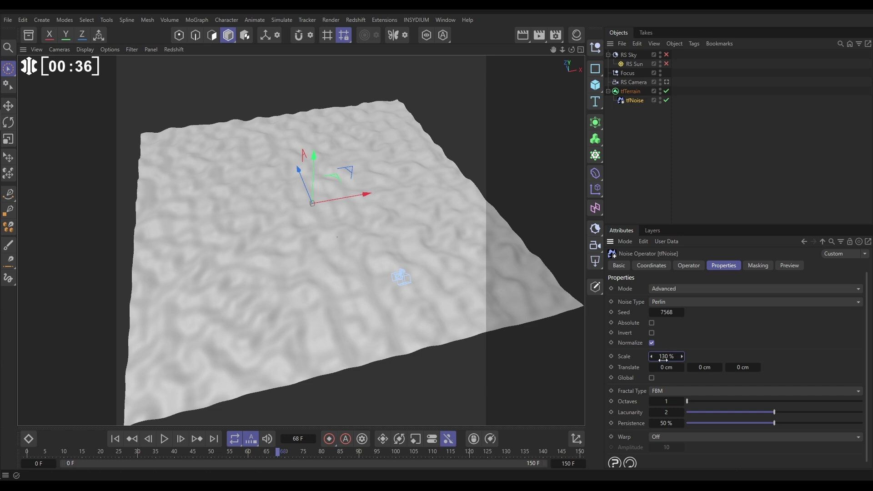
Set the noise operator's Gain to 100 cm
{"action": "left_click", "coordinate": [688, 265]}
{"action": "left_click", "coordinate": [652, 313]}
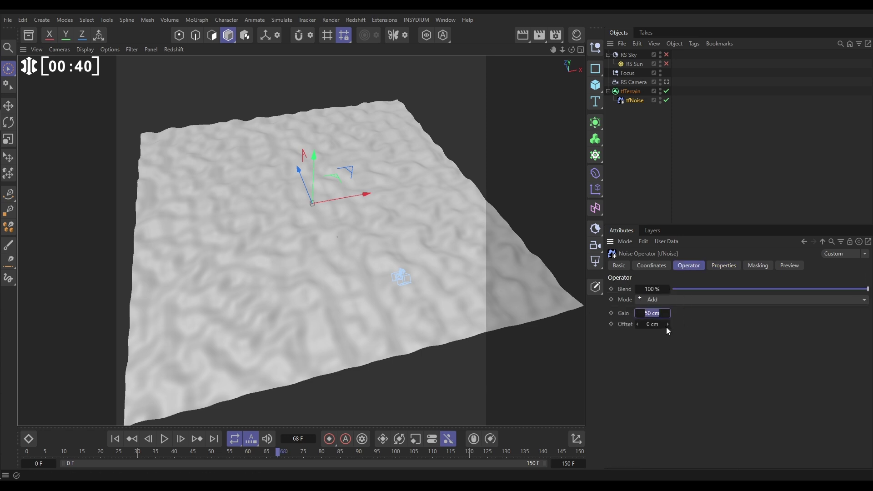
{"action": "type", "text": "100"}
{"action": "key", "text": "Return"}
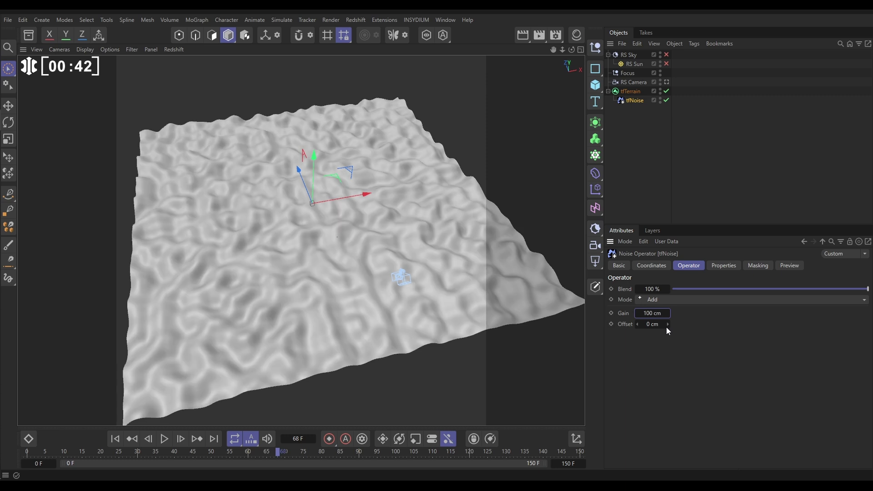
{"action": "left_click", "coordinate": [722, 267]}
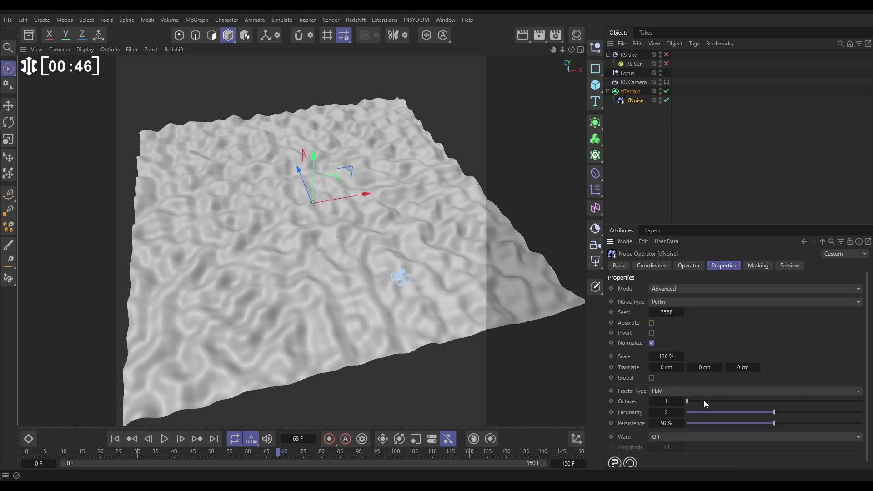
Set the noise fractal to Billow with 9 octaves, 85 % persistence and lacunarity 1
{"action": "left_click", "coordinate": [666, 391]}
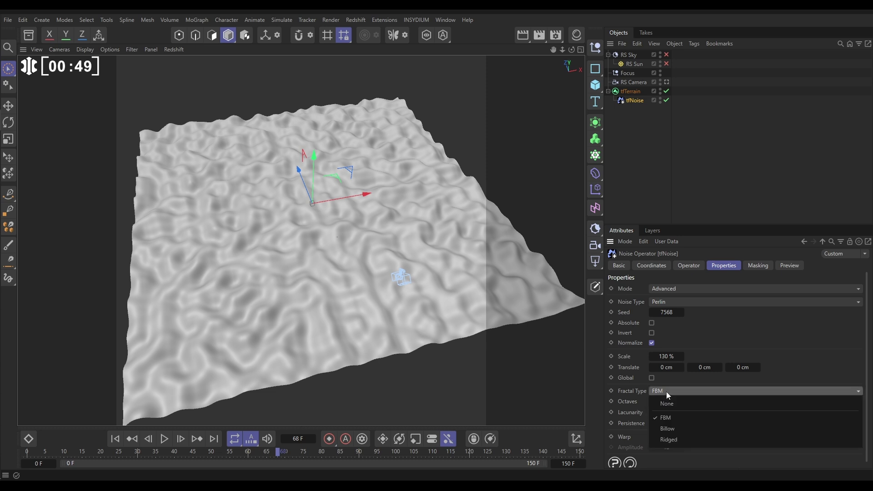
{"action": "left_click", "coordinate": [669, 432]}
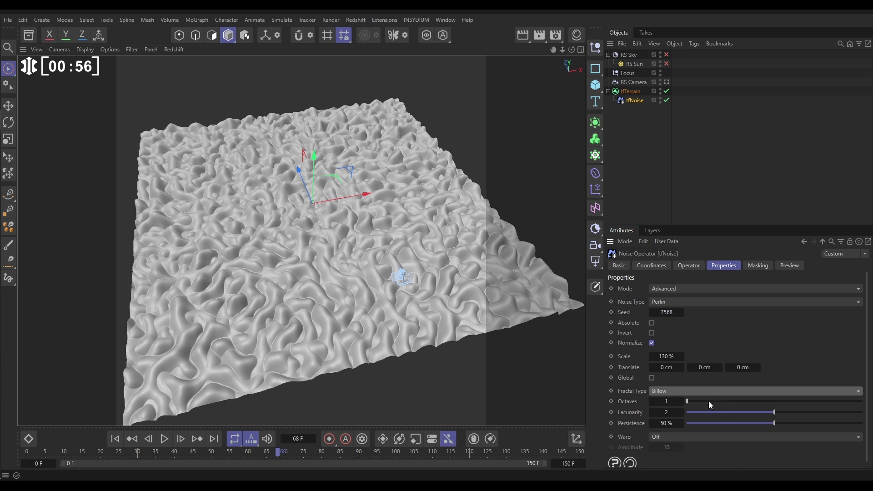
{"action": "left_click_drag", "start_coordinate": [708, 401], "coordinate": [824, 402]}
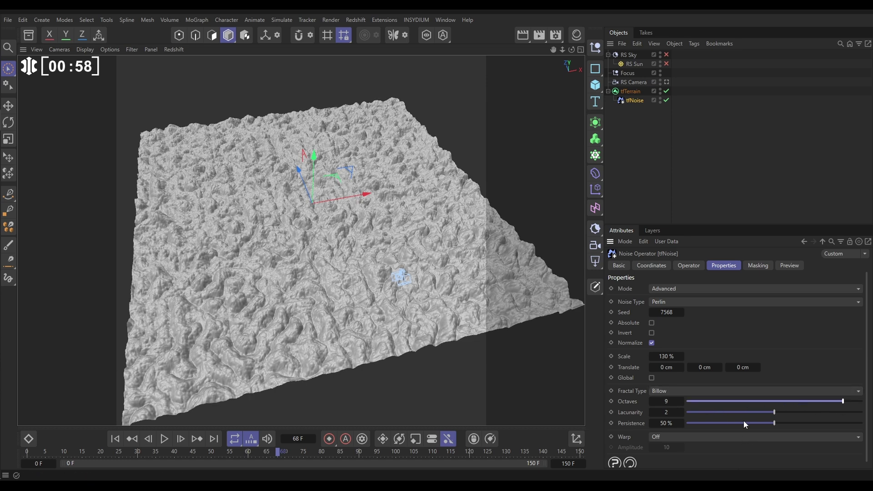
{"action": "left_click", "coordinate": [663, 423]}
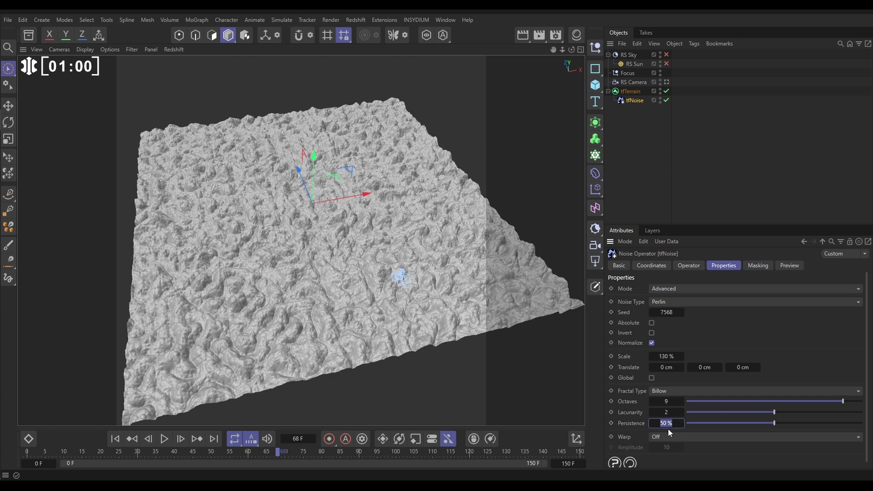
{"action": "type", "text": "85"}
{"action": "key", "text": "Return"}
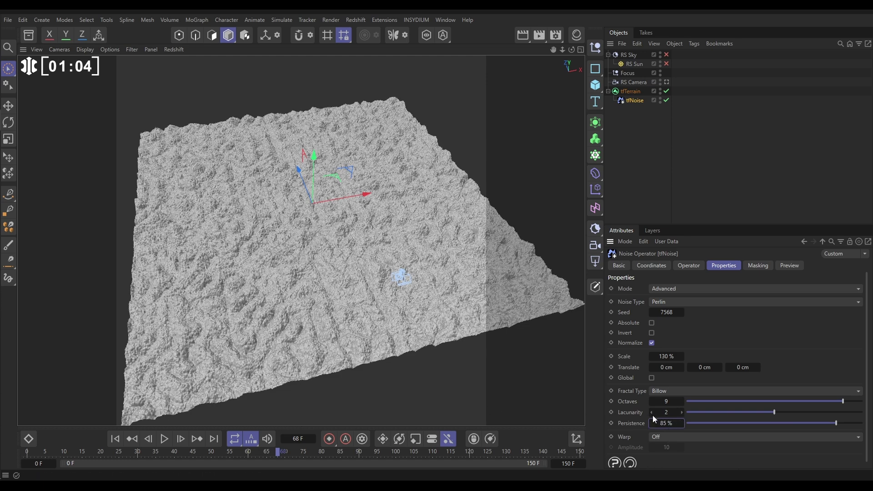
{"action": "left_click_drag", "start_coordinate": [626, 415], "coordinate": [721, 364]}
{"action": "type", "text": "1"}
{"action": "key", "text": "Return"}
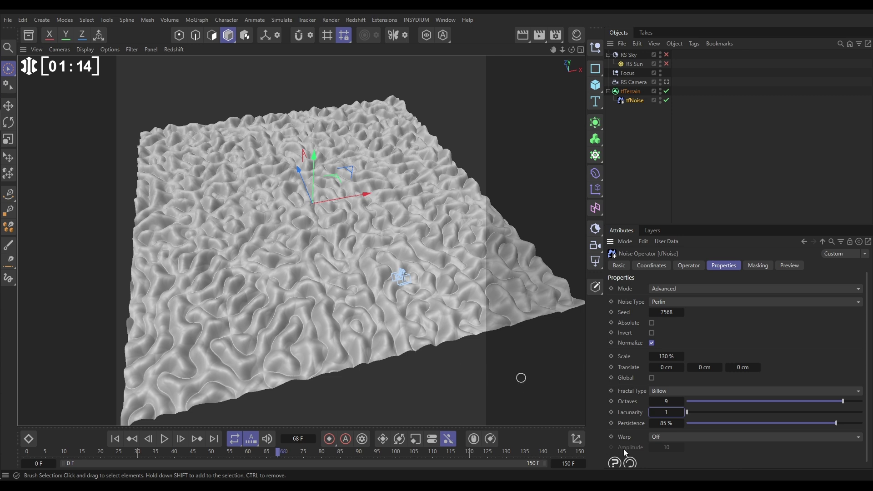
Enable Fractal warp, try several amplitudes, and settle on an amplitude of 90
{"action": "left_click", "coordinate": [662, 436]}
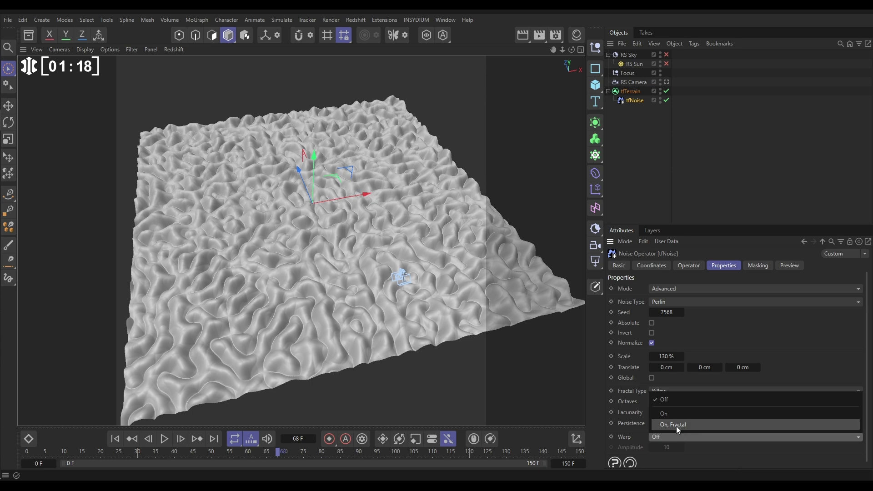
{"action": "left_click", "coordinate": [676, 426]}
{"action": "left_click", "coordinate": [663, 447]}
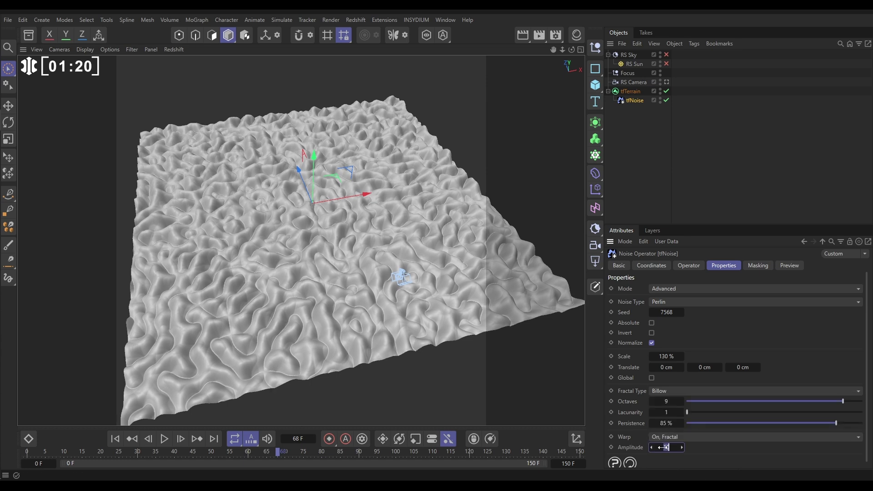
{"action": "type", "text": "32.8"}
{"action": "key", "text": "Return"}
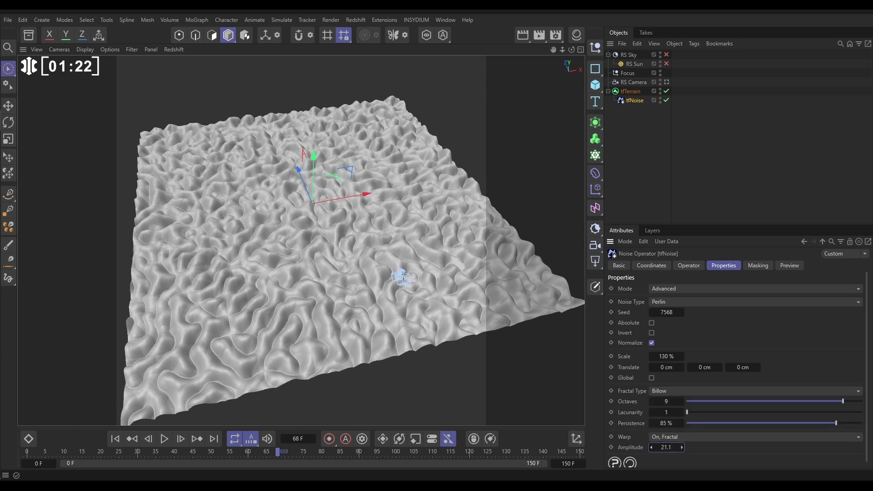
{"action": "type", "text": "83.9"}
{"action": "key", "text": "Return"}
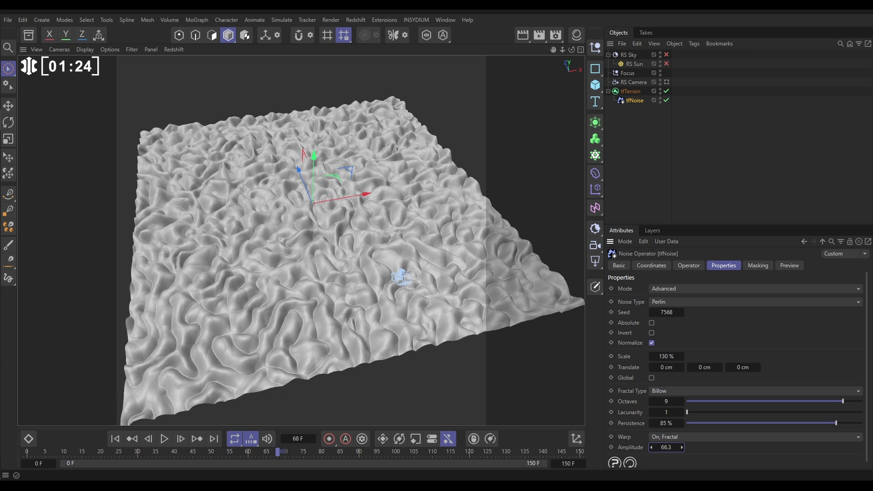
{"action": "type", "text": "122.5"}
{"action": "key", "text": "Return"}
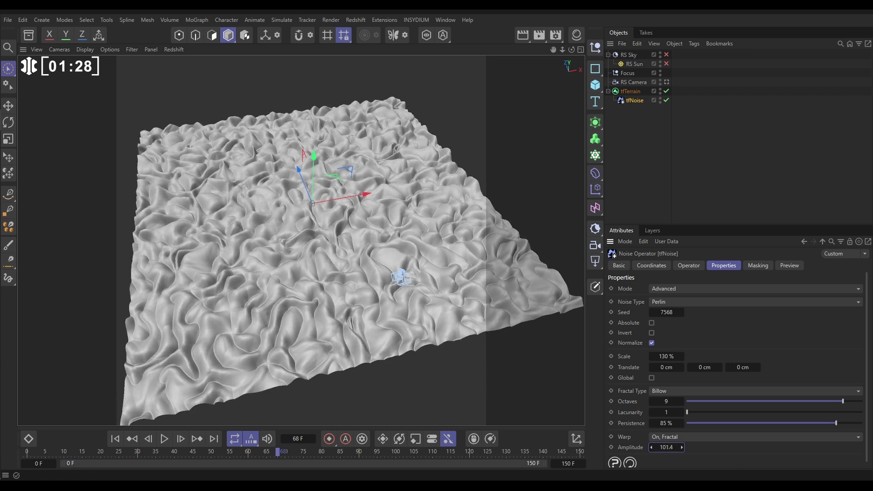
{"action": "left_click_drag", "start_coordinate": [651, 447], "coordinate": [656, 446]}
{"action": "type", "text": "90"}
{"action": "key", "text": "Return"}
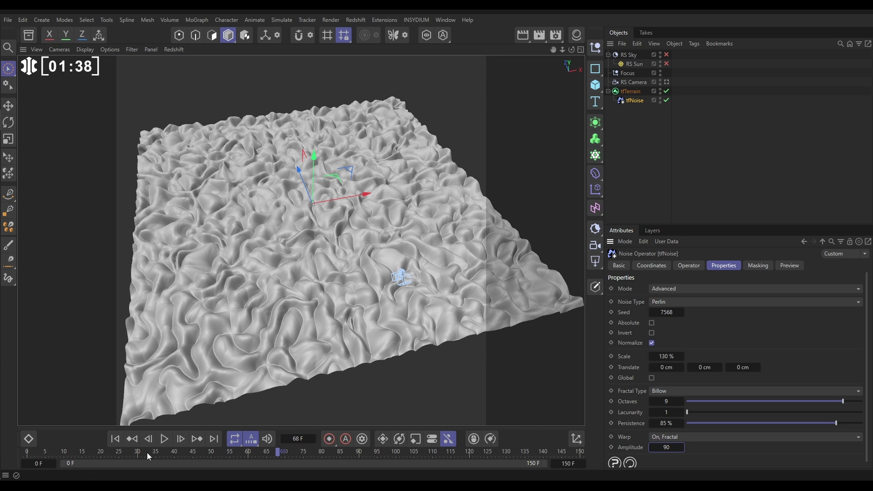
Keyframe the noise Scale at 220 % on the last frame, 150
{"action": "left_click", "coordinate": [116, 439]}
{"action": "left_click", "coordinate": [577, 452]}
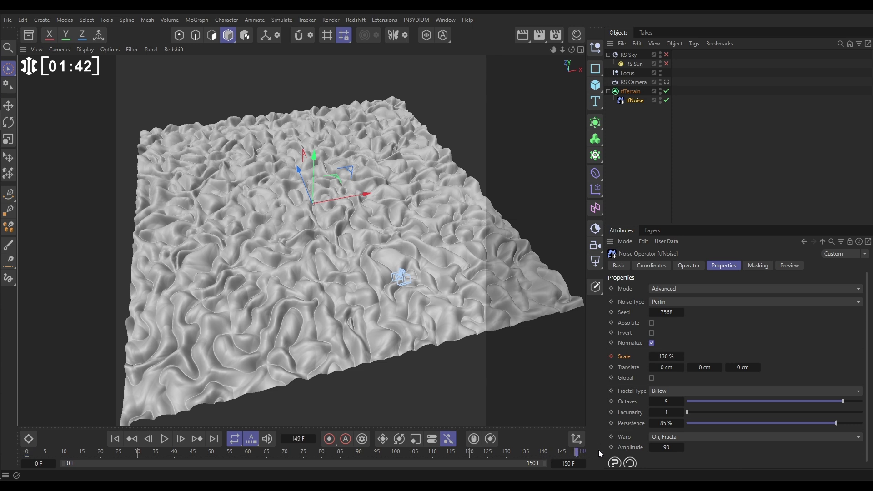
{"action": "left_click", "coordinate": [667, 356]}
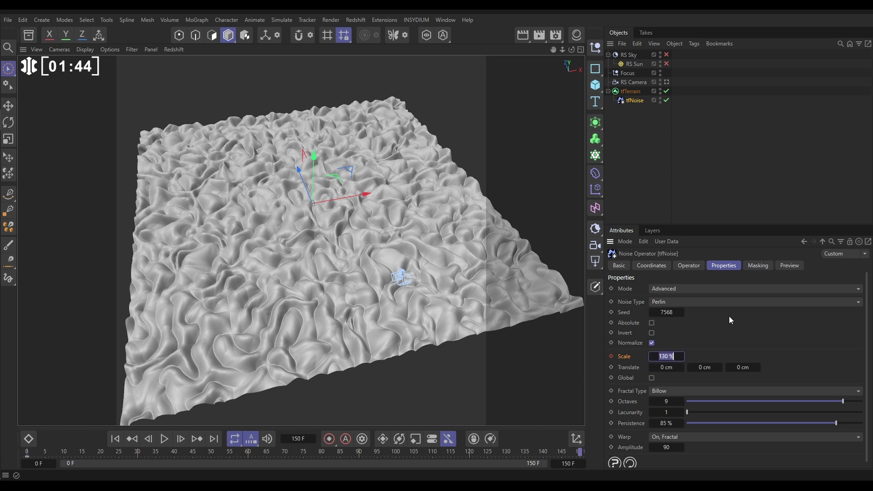
{"action": "type", "text": "220"}
{"action": "key", "text": "Return"}
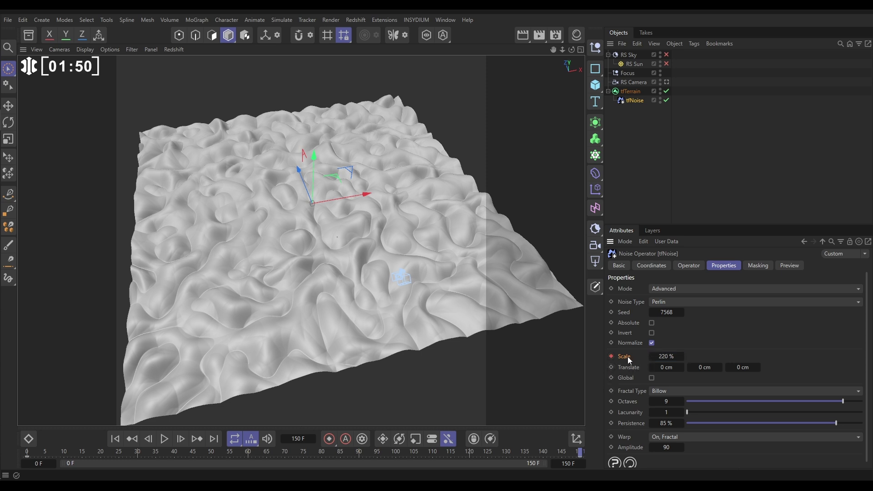
Show the Scale track in the Dope Sheet and give its keys linear interpolation
{"action": "right_click", "coordinate": [627, 357]}
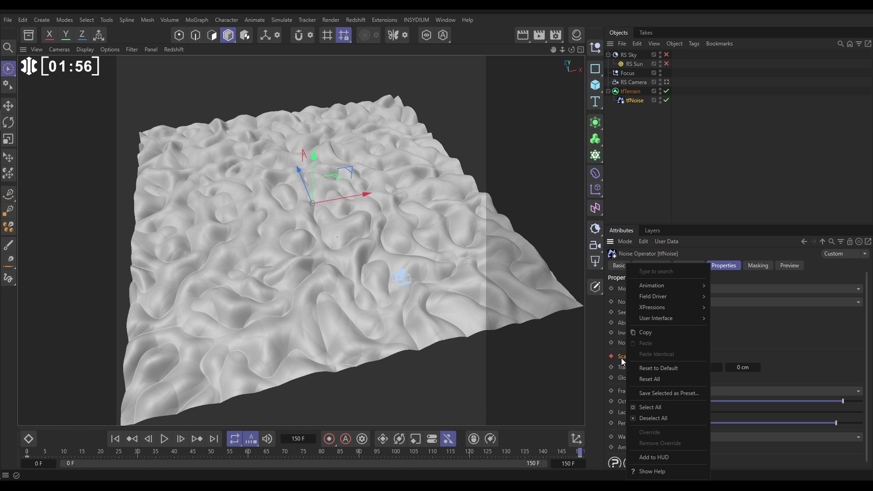
{"action": "mouse_move", "coordinate": [661, 287]}
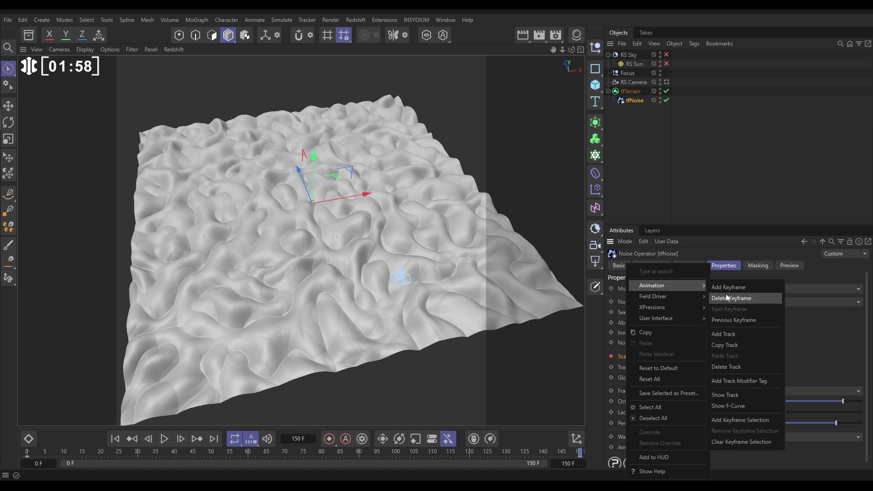
{"action": "left_click", "coordinate": [715, 394]}
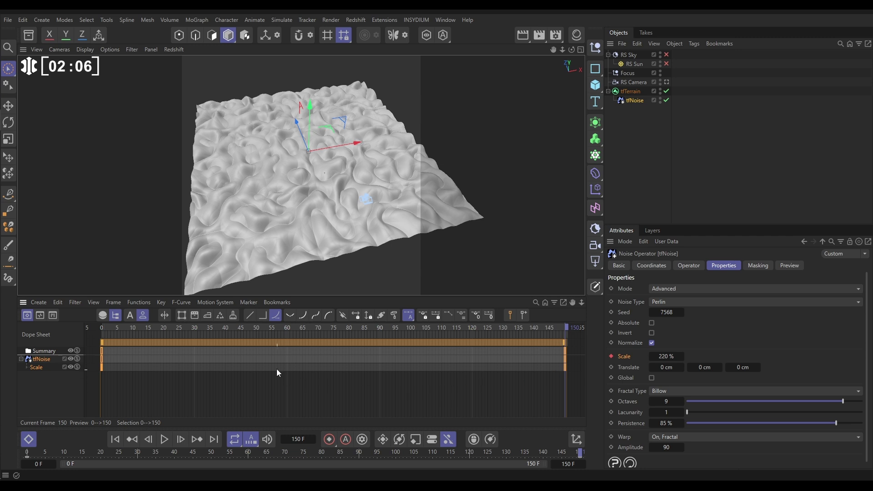
{"action": "left_click", "coordinate": [275, 316]}
{"action": "left_click", "coordinate": [249, 316]}
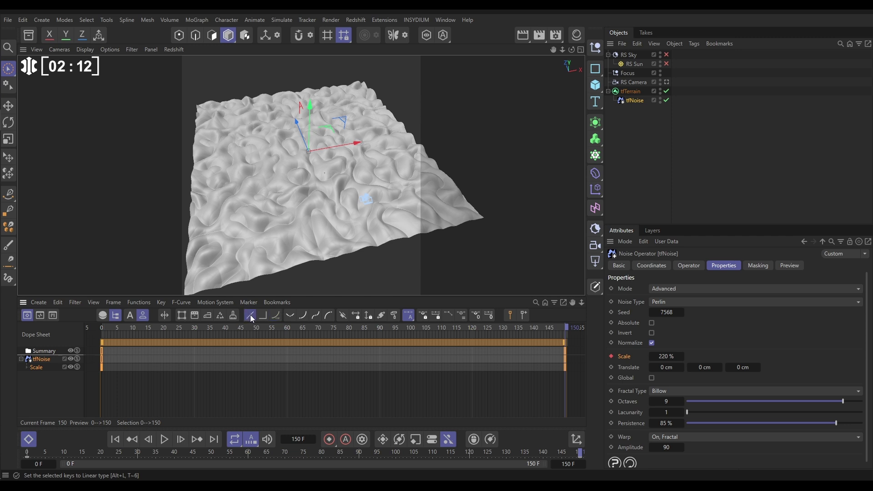
Preview the animation through the RS Camera, stop at frame 111, and enable RS Sky and RS Sun
{"action": "left_click", "coordinate": [28, 438]}
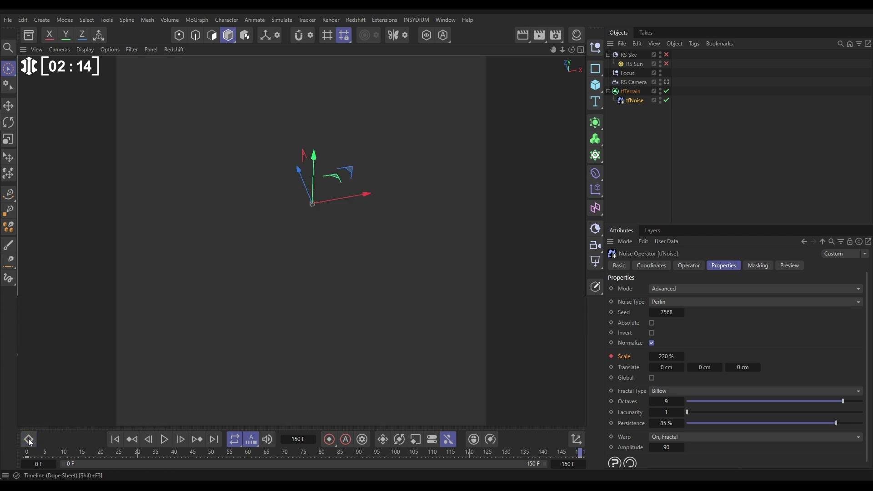
{"action": "left_click", "coordinate": [165, 438]}
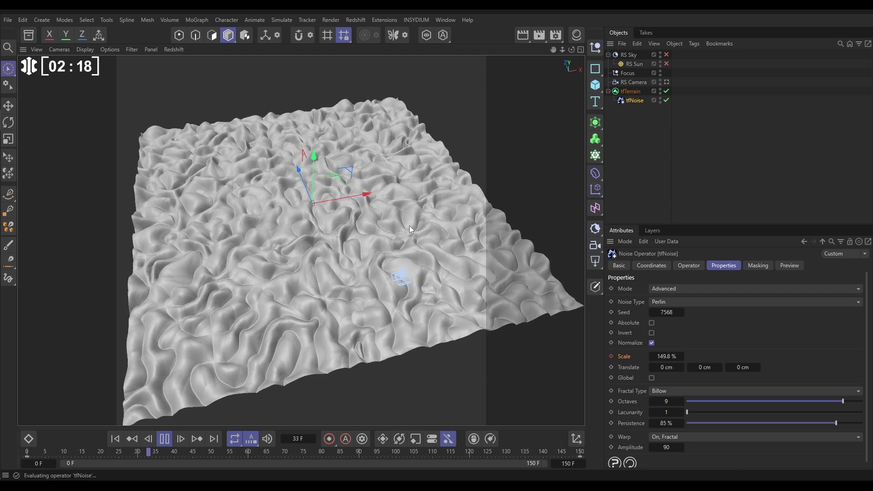
{"action": "left_click", "coordinate": [666, 83]}
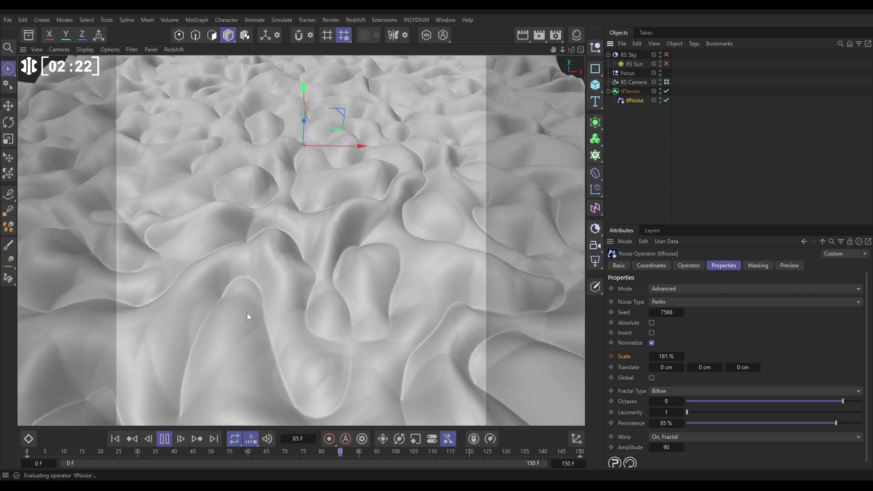
{"action": "left_click", "coordinate": [164, 439]}
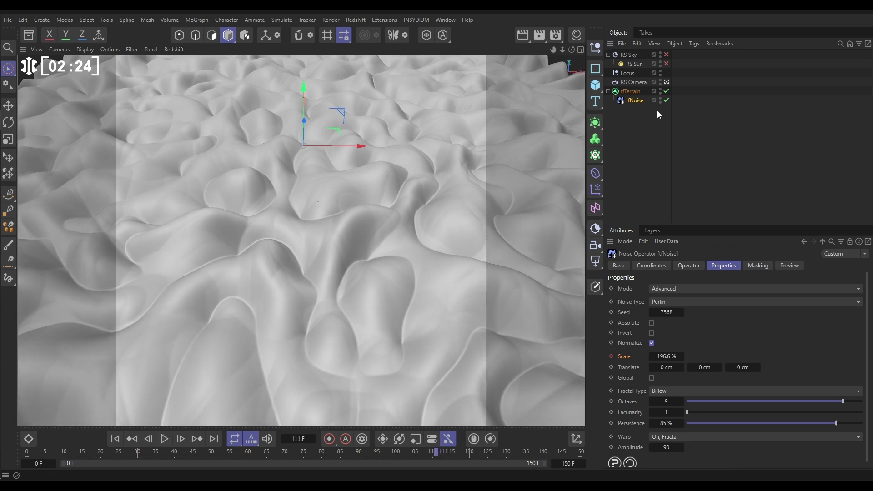
{"action": "left_click", "coordinate": [666, 54]}
{"action": "left_click", "coordinate": [667, 64]}
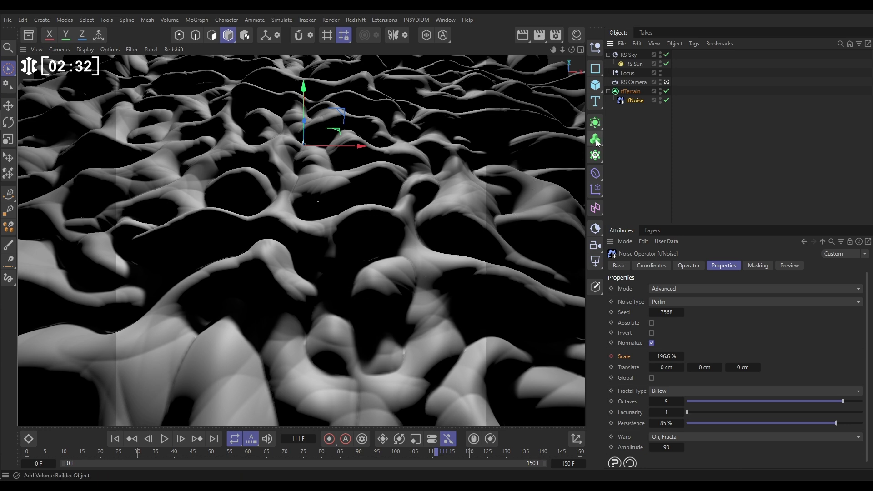
Add a tfGradient operator to tfTerrain and disable tfNoise to see the gradient alone
{"action": "left_click", "coordinate": [633, 90]}
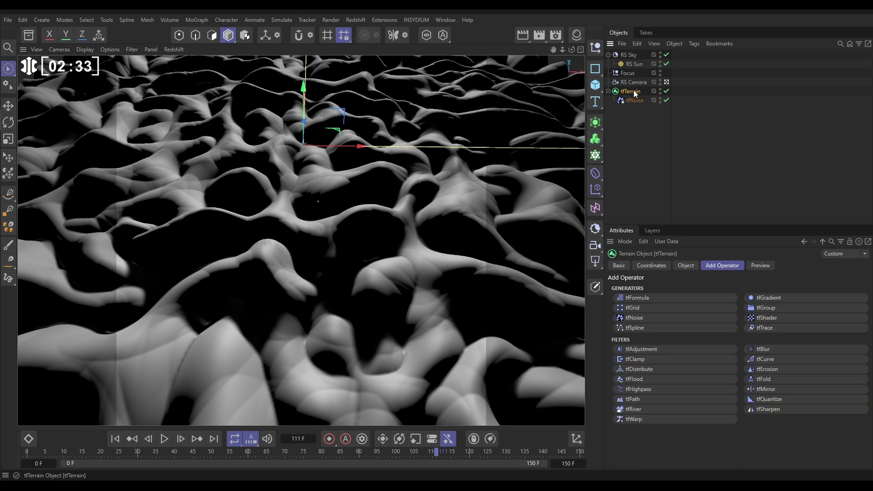
{"action": "left_click", "coordinate": [635, 132]}
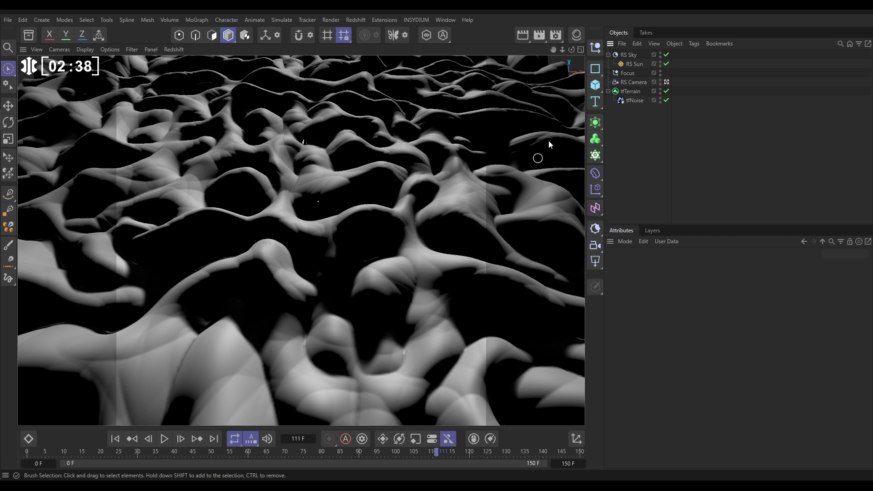
{"action": "left_click", "coordinate": [630, 91]}
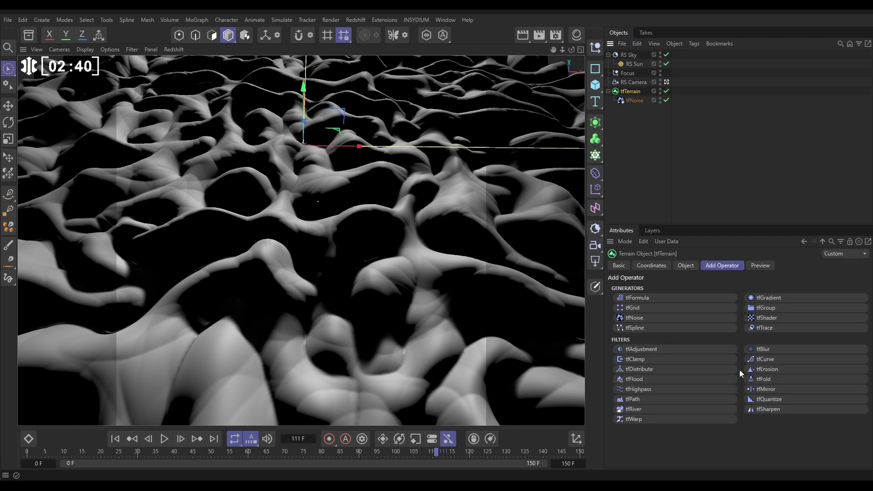
{"action": "left_click", "coordinate": [764, 297]}
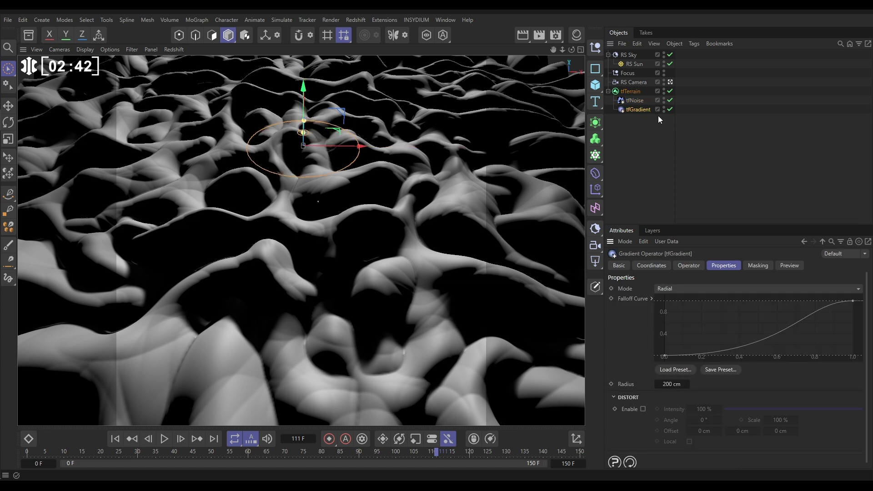
{"action": "left_click", "coordinate": [670, 101]}
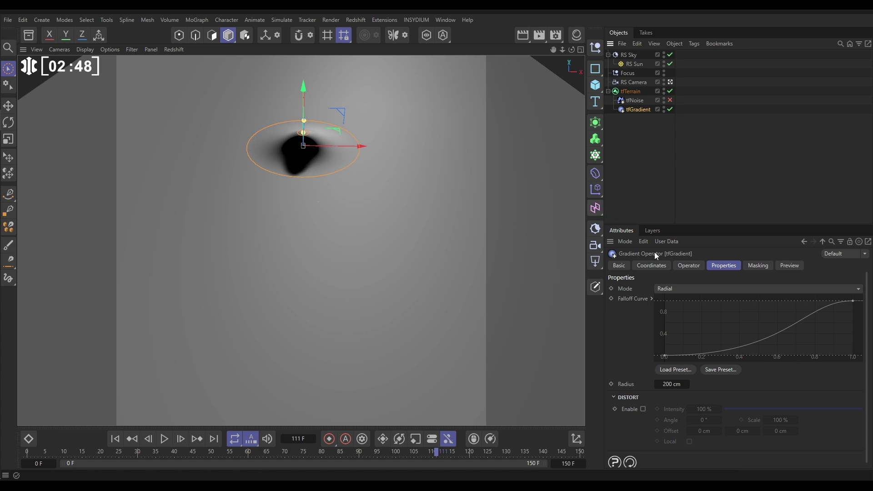
Set the tfGradient Gain to 220 cm
{"action": "left_click", "coordinate": [688, 266]}
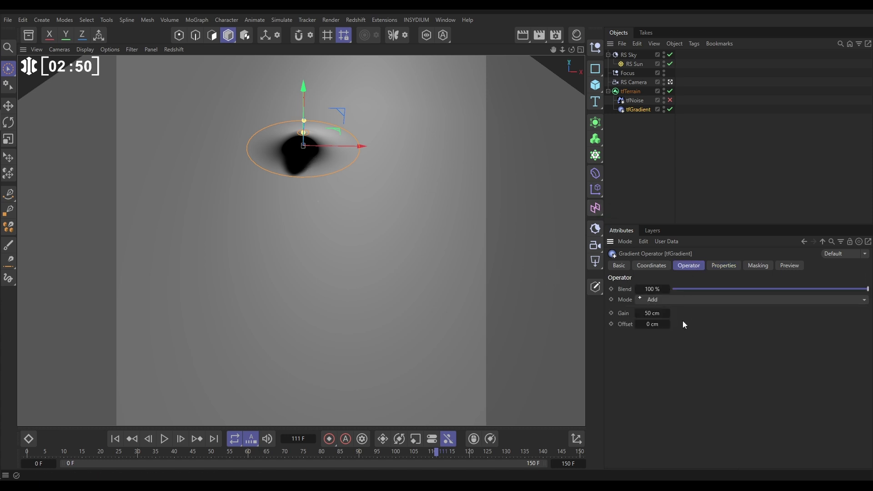
{"action": "left_click", "coordinate": [653, 314]}
{"action": "type", "text": "220"}
{"action": "key", "text": "Return"}
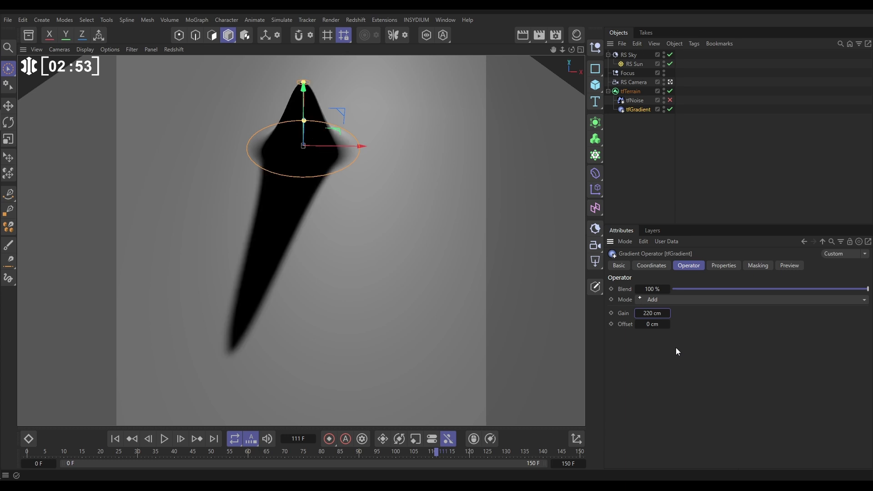
{"action": "left_click", "coordinate": [631, 141]}
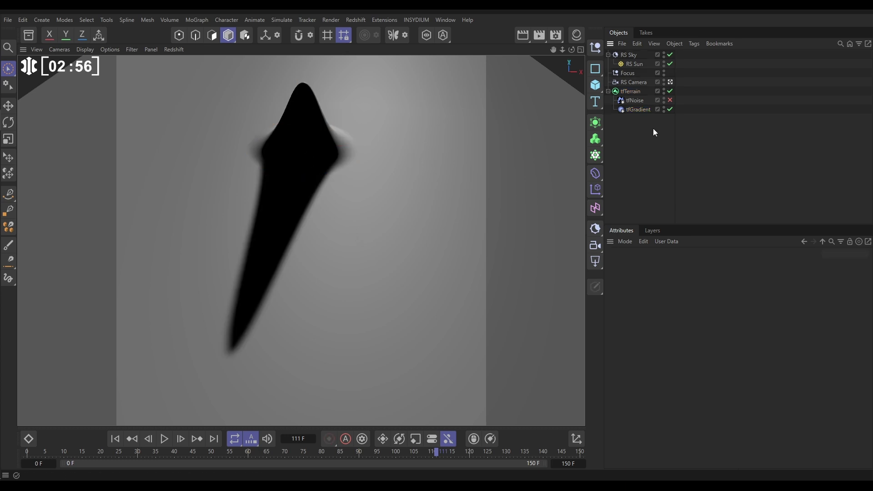
{"action": "left_click", "coordinate": [638, 109]}
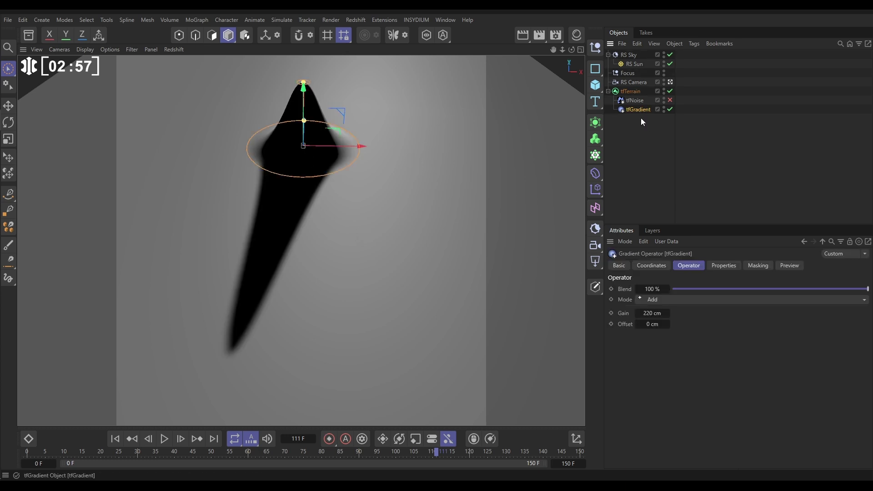
{"action": "left_click", "coordinate": [722, 265]}
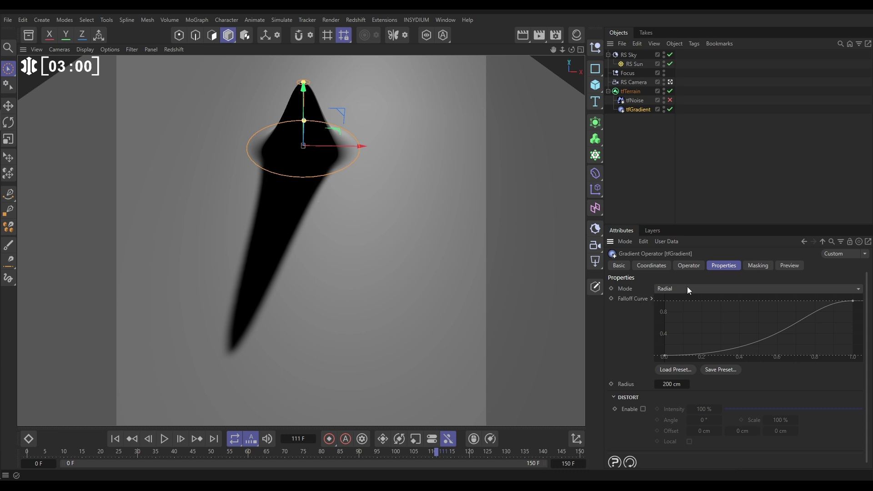
Switch the tfGradient to Linear mode and inspect the step outside the RS Camera view
{"action": "left_click", "coordinate": [687, 286]}
{"action": "left_click", "coordinate": [679, 324]}
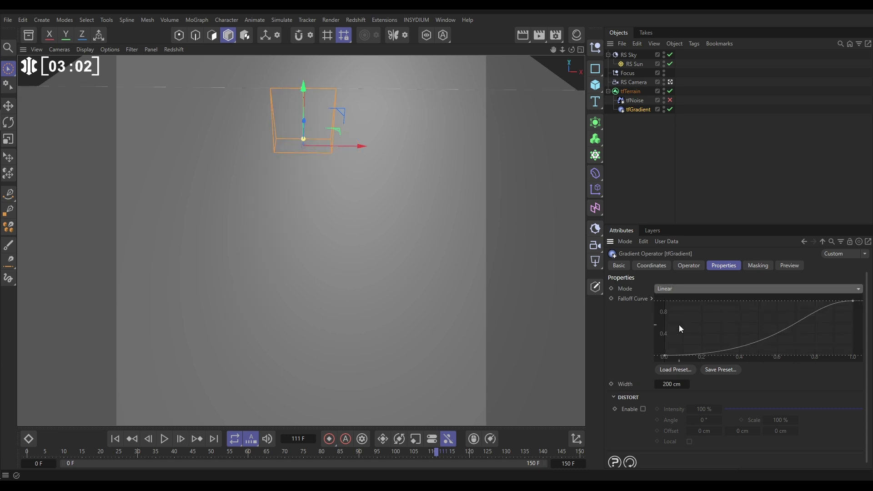
{"action": "left_click", "coordinate": [671, 83]}
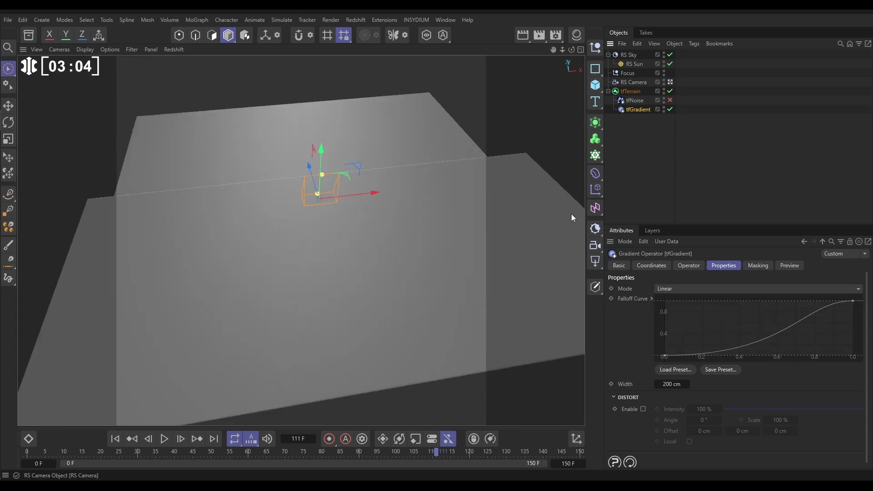
{"action": "left_click", "coordinate": [401, 234]}
{"action": "left_click_drag", "start_coordinate": [263, 224], "coordinate": [399, 205], "text": "alt"}
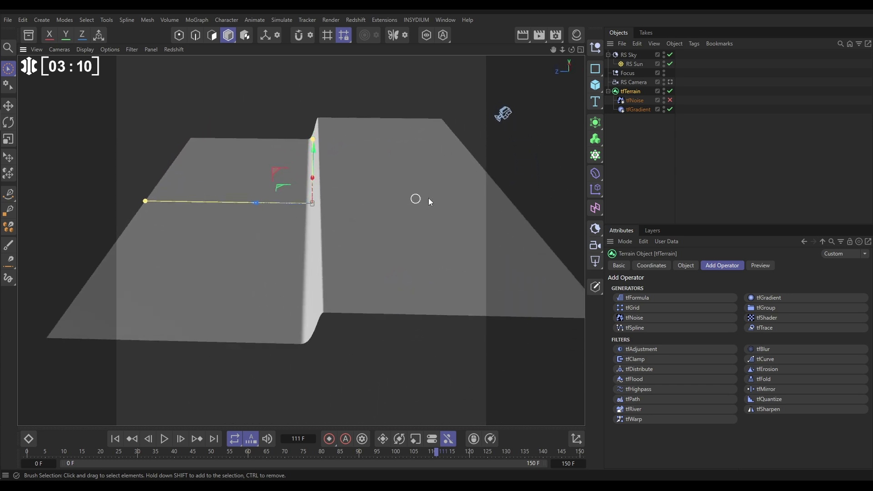
Rotate the tfGradient 90° in heading so the step runs across the terrain
{"action": "left_click", "coordinate": [643, 111]}
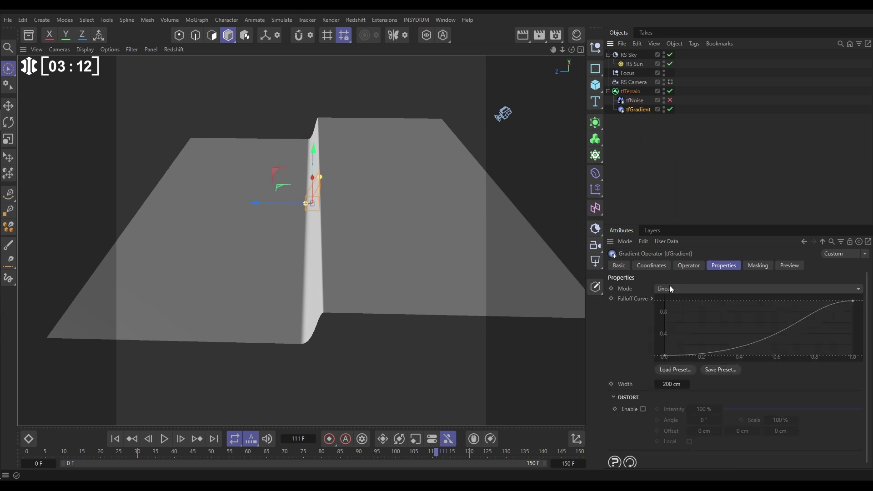
{"action": "left_click", "coordinate": [659, 265]}
{"action": "left_click", "coordinate": [716, 303]}
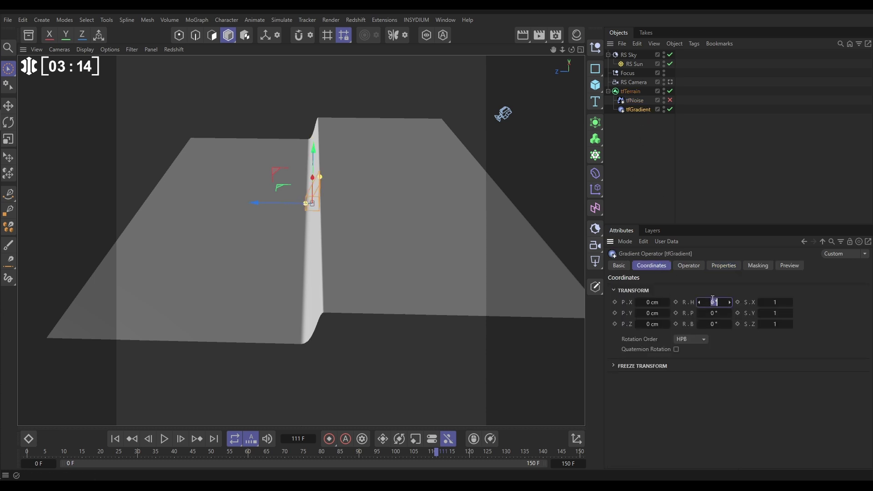
{"action": "key", "text": "Return"}
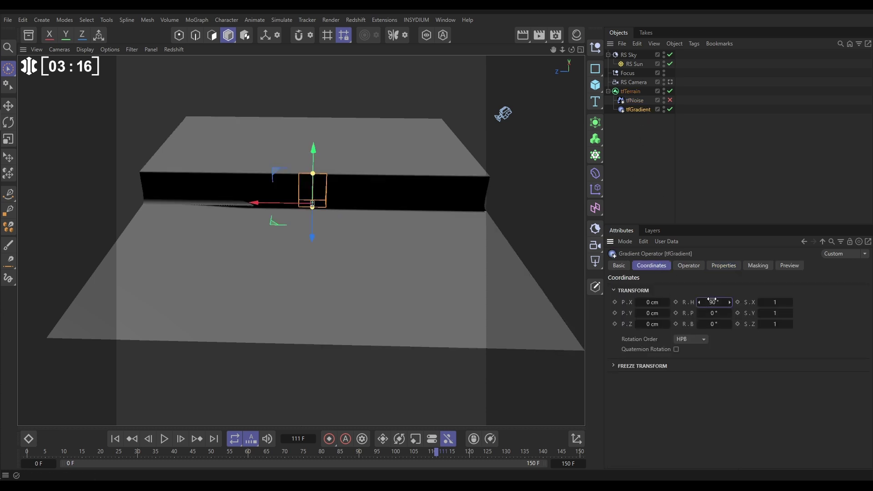
{"action": "left_click", "coordinate": [646, 157]}
{"action": "mouse_move", "coordinate": [341, 204]}
{"action": "left_mouse_down", "text": "alt"}
{"action": "mouse_move", "coordinate": [256, 206]}
{"action": "mouse_move", "coordinate": [186, 181]}
{"action": "mouse_move", "coordinate": [204, 184]}
{"action": "mouse_move", "coordinate": [211, 205]}
{"action": "left_mouse_up", "text": "alt"}
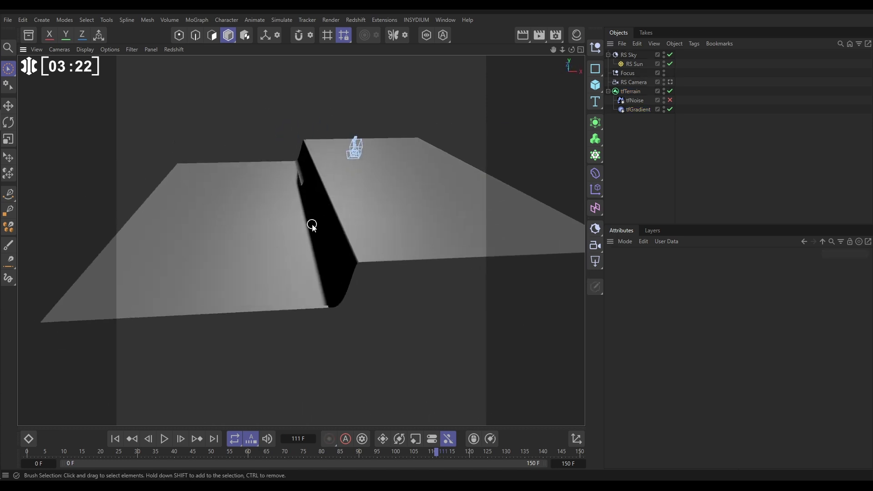
Set the tfGradient Width to 2000 cm
{"action": "left_click", "coordinate": [638, 109]}
{"action": "left_click", "coordinate": [726, 266]}
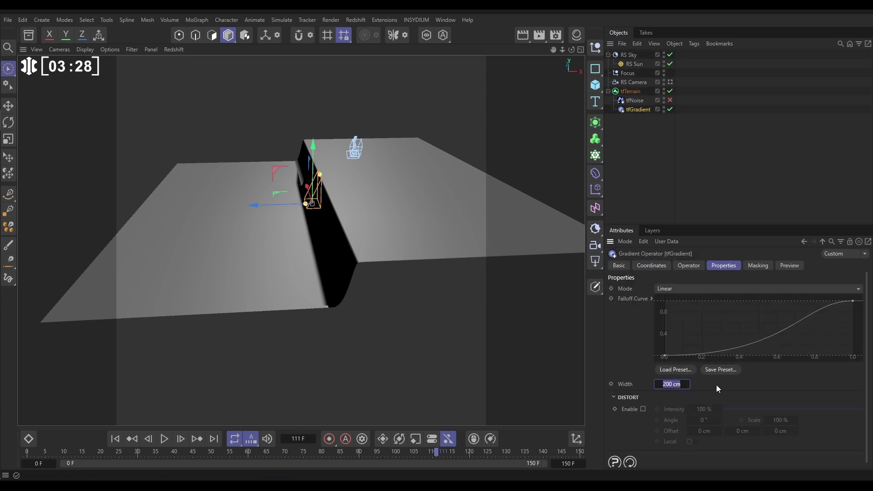
{"action": "type", "text": "2000"}
{"action": "key", "text": "Return"}
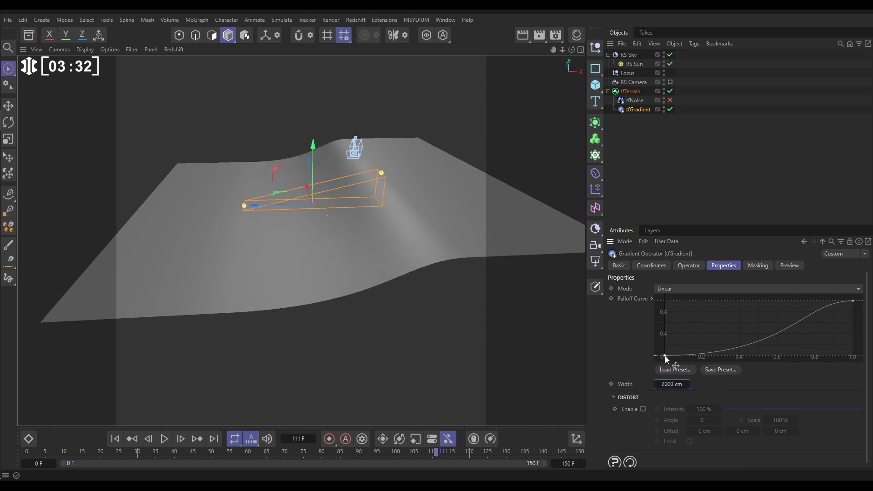
Shape the falloff curve into a U-shaped valley and widen the gradient to about 2122 cm
{"action": "left_click_drag", "start_coordinate": [663, 355], "coordinate": [654, 304]}
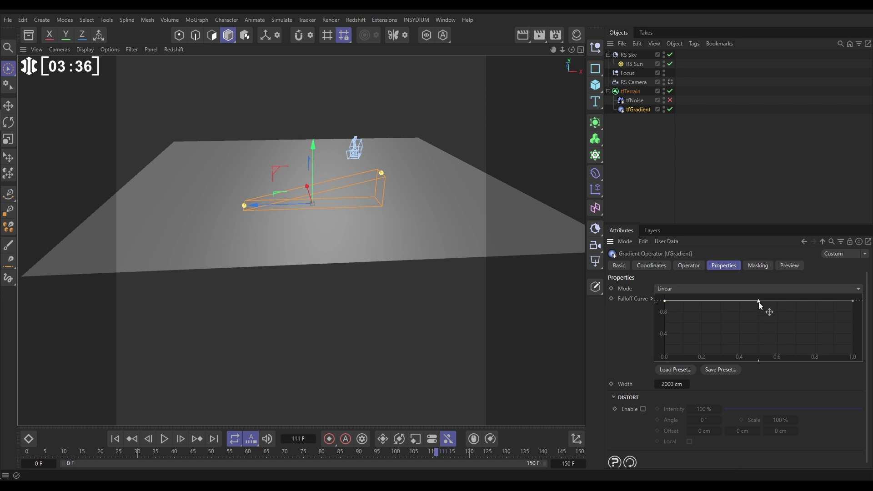
{"action": "left_click_drag", "start_coordinate": [758, 302], "coordinate": [721, 301]}
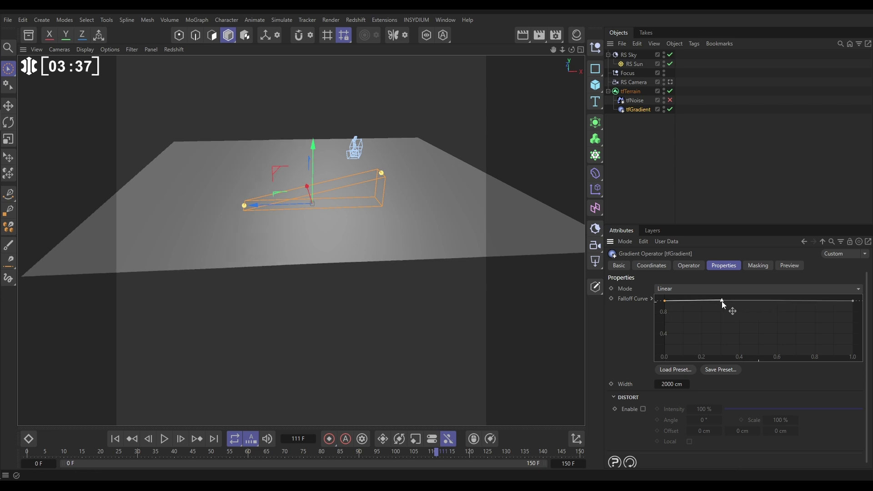
{"action": "left_click", "coordinate": [758, 302], "text": "ctrl"}
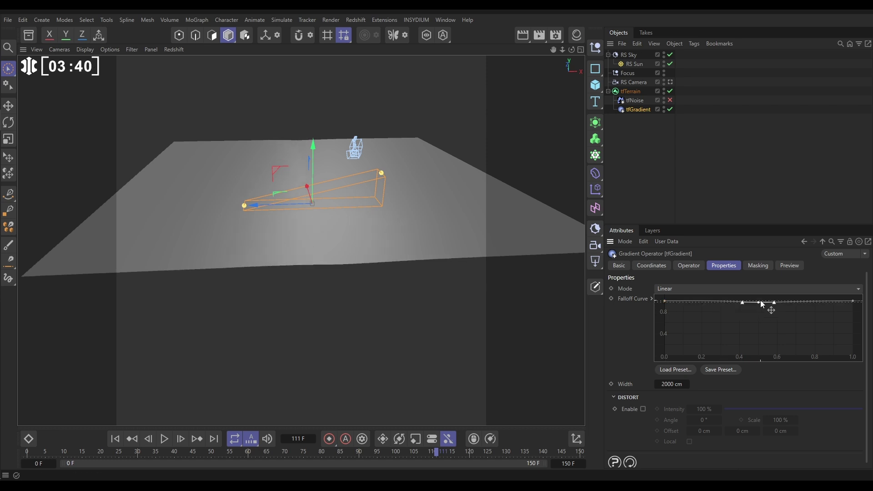
{"action": "left_click_drag", "start_coordinate": [760, 305], "coordinate": [694, 356]}
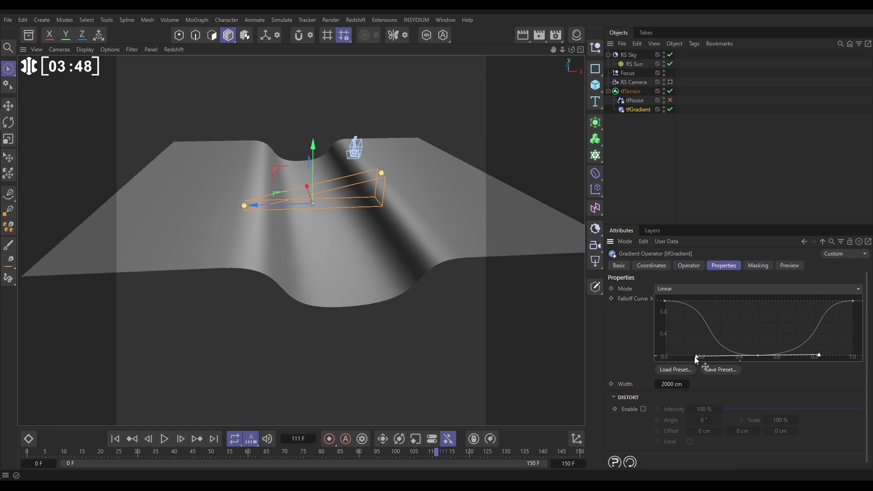
{"action": "left_click_drag", "start_coordinate": [819, 354], "coordinate": [813, 357]}
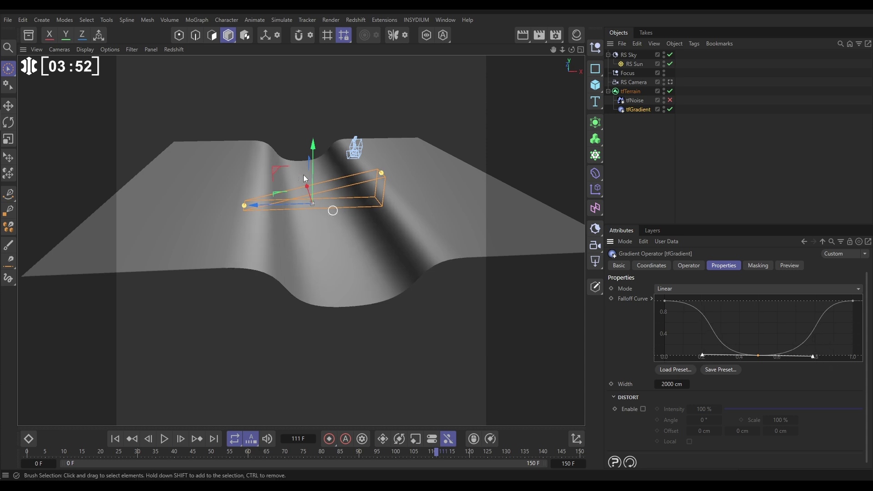
{"action": "left_click", "coordinate": [670, 83]}
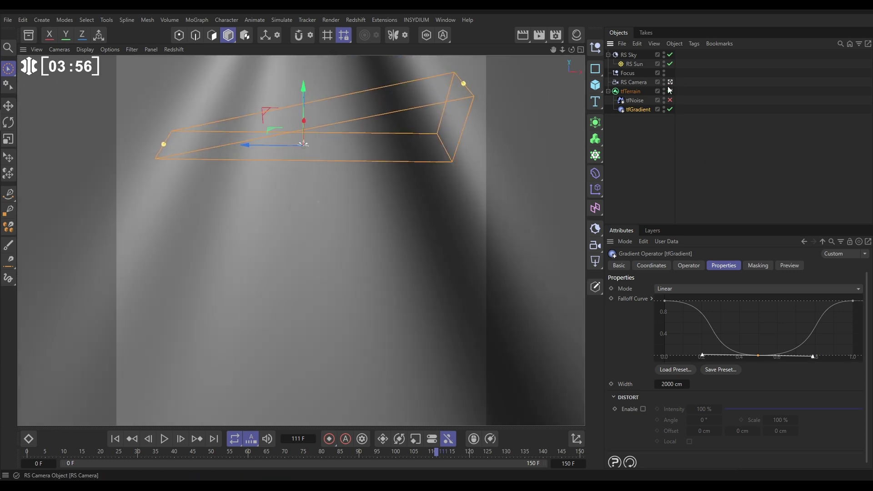
{"action": "left_click_drag", "start_coordinate": [664, 385], "coordinate": [666, 385]}
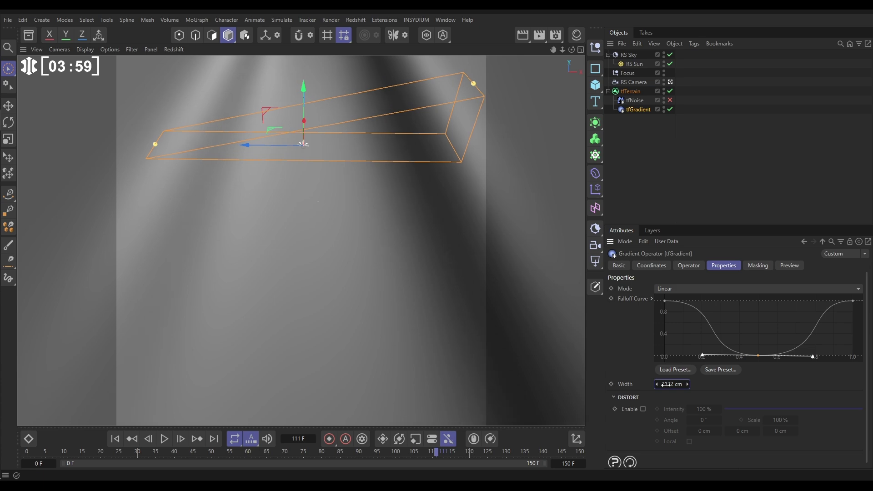
Re-enable the first tfNoise, preview the animation, and add a second tfNoise to tfTerrain
{"action": "left_click", "coordinate": [670, 100]}
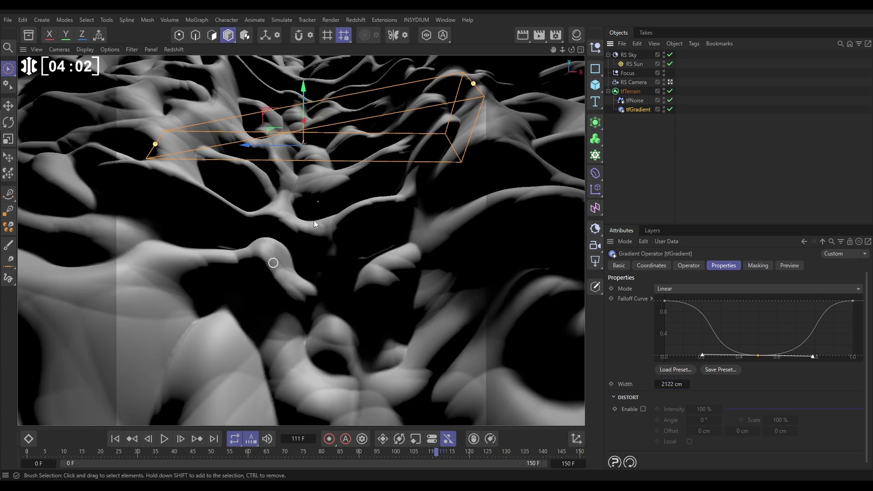
{"action": "left_click", "coordinate": [164, 438]}
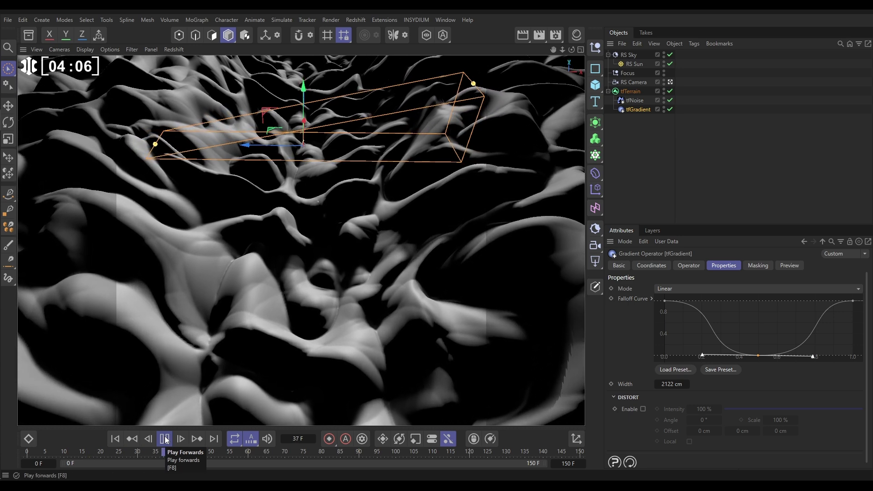
{"action": "left_click", "coordinate": [166, 439]}
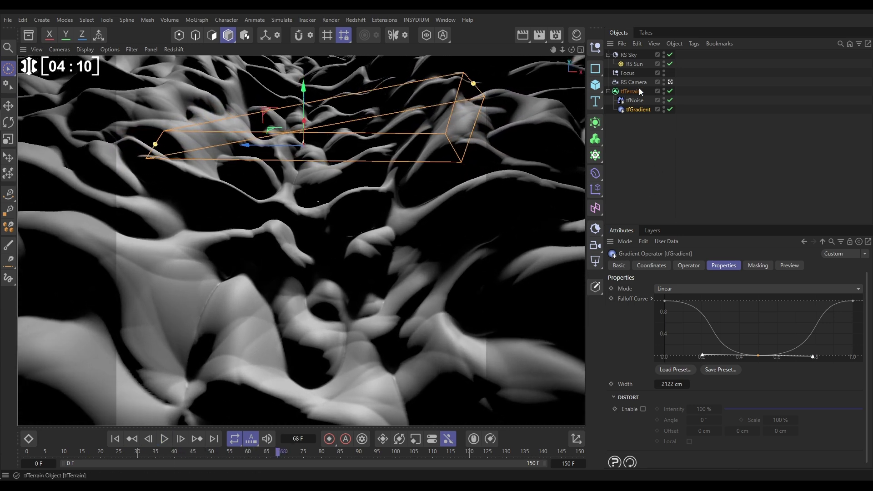
{"action": "left_click", "coordinate": [632, 94]}
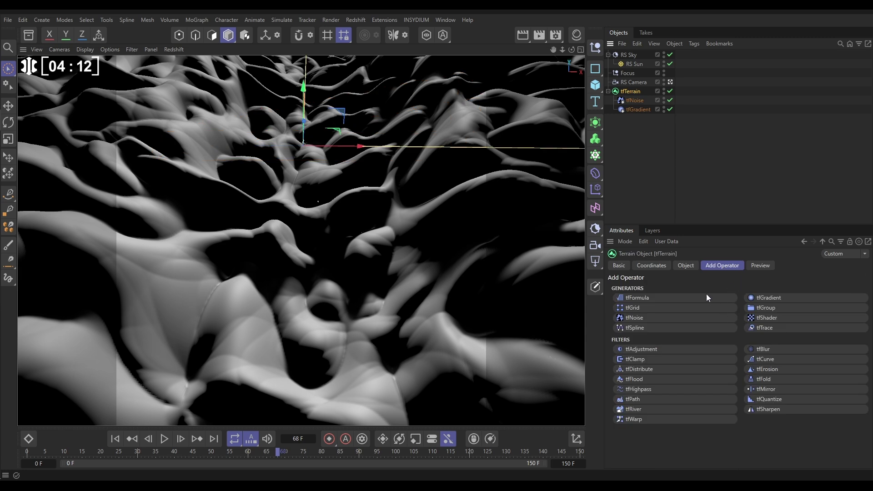
{"action": "left_click", "coordinate": [641, 320]}
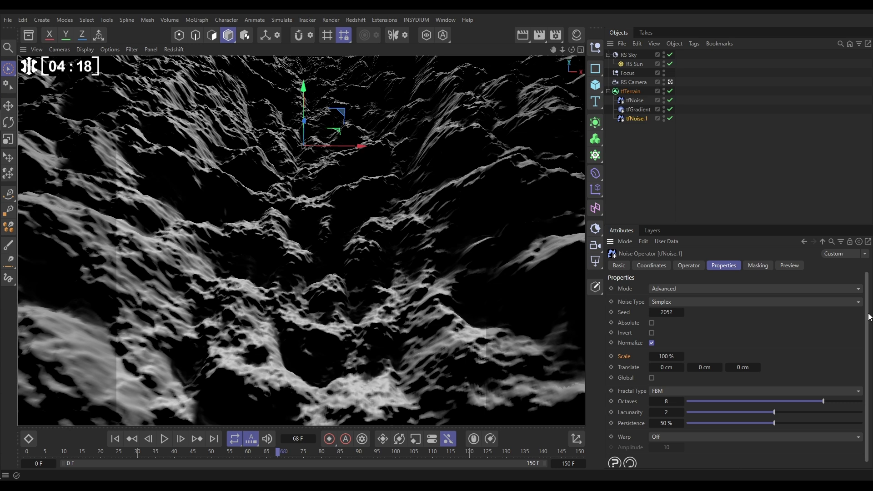
Make the new noise Cellular with 100 % jitter and fractal warp at amplitude 161.6
{"action": "left_click", "coordinate": [670, 301]}
{"action": "left_click", "coordinate": [672, 372]}
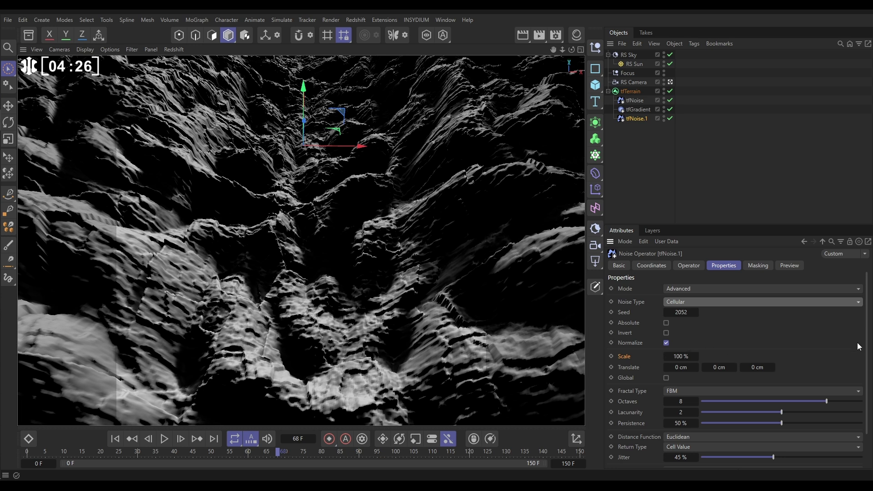
{"action": "scroll", "coordinate": [757, 454], "scroll_direction": "down", "scroll_amount": 3}
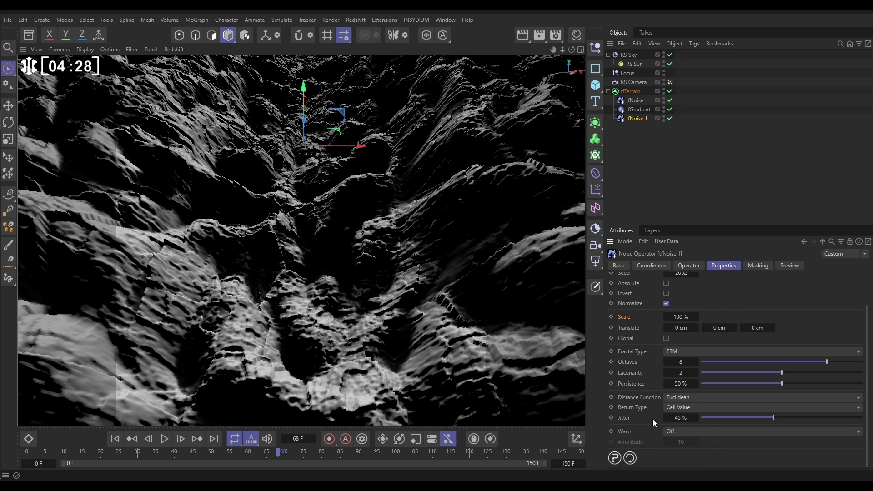
{"action": "left_click_drag", "start_coordinate": [778, 417], "coordinate": [869, 419]}
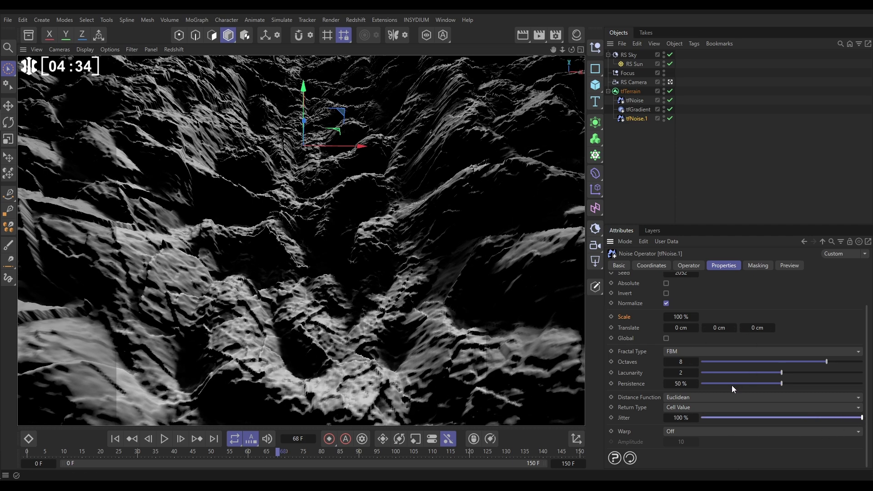
{"action": "left_click", "coordinate": [678, 432]}
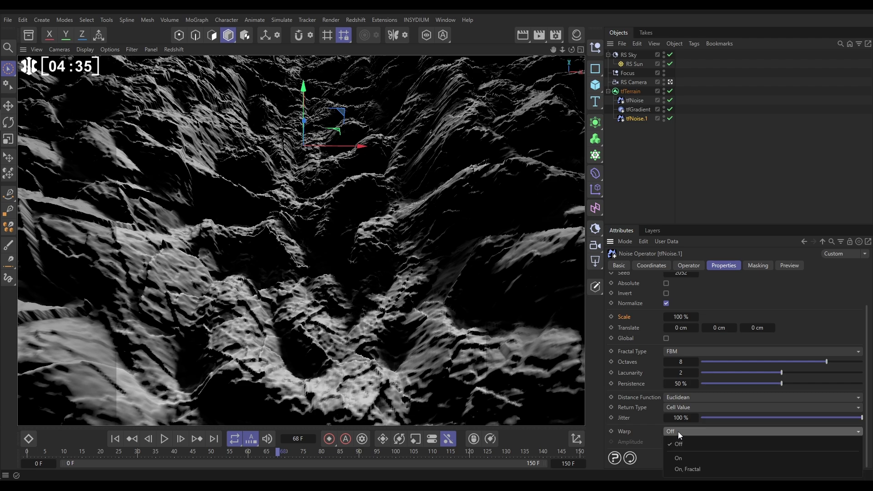
{"action": "left_click", "coordinate": [688, 468]}
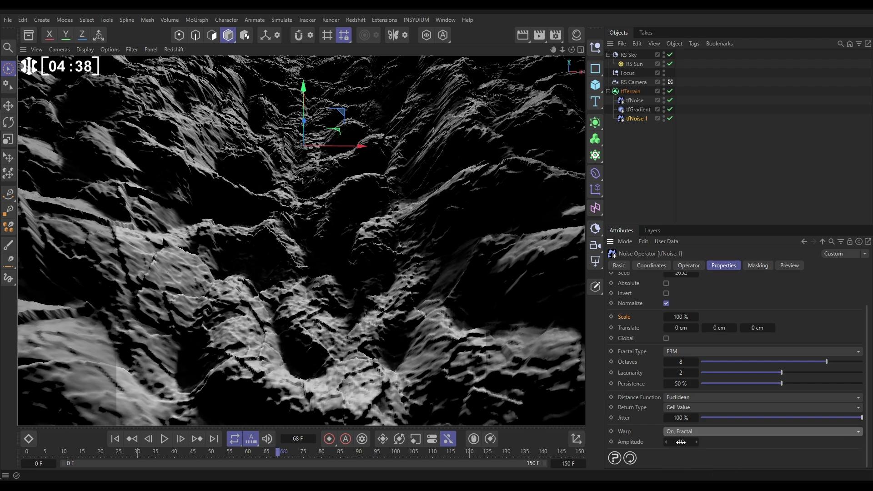
{"action": "left_click_drag", "start_coordinate": [680, 441], "coordinate": [796, 441]}
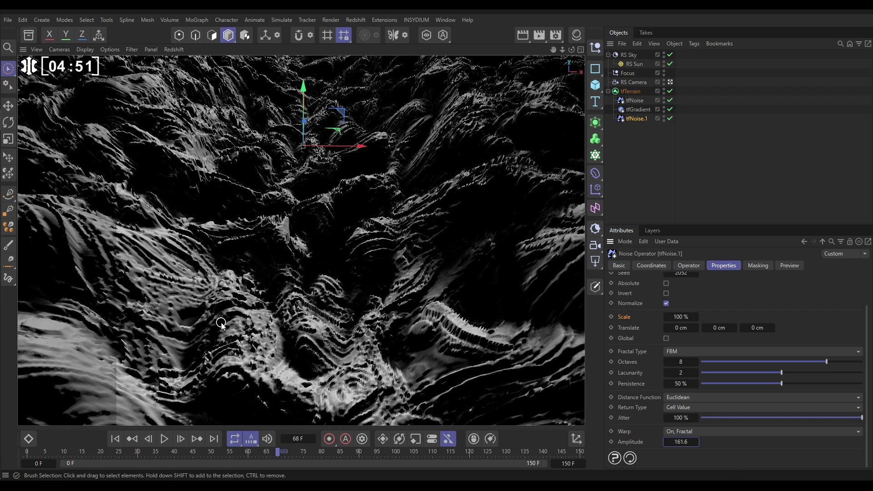
Set the cellular noise Gain to -20 cm and preview the animation to frame 46
{"action": "left_click", "coordinate": [691, 266]}
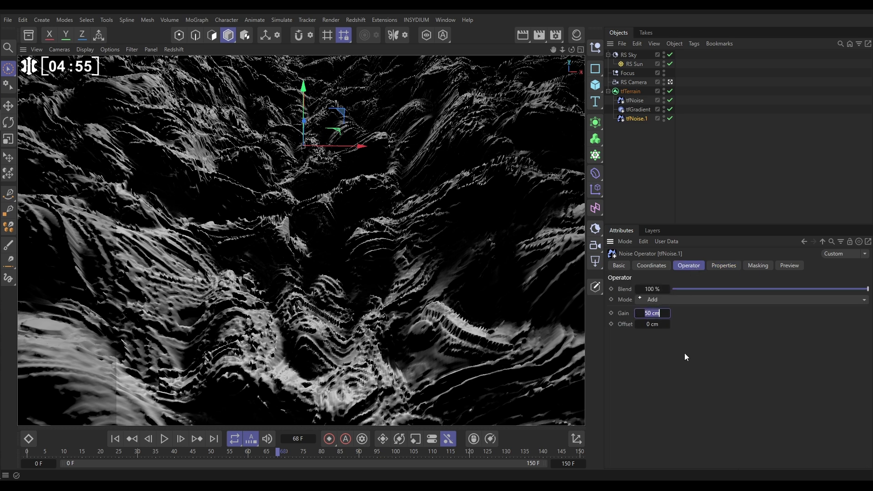
{"action": "key", "text": "BackSpace"}
{"action": "type", "text": "-20"}
{"action": "key", "text": "Return"}
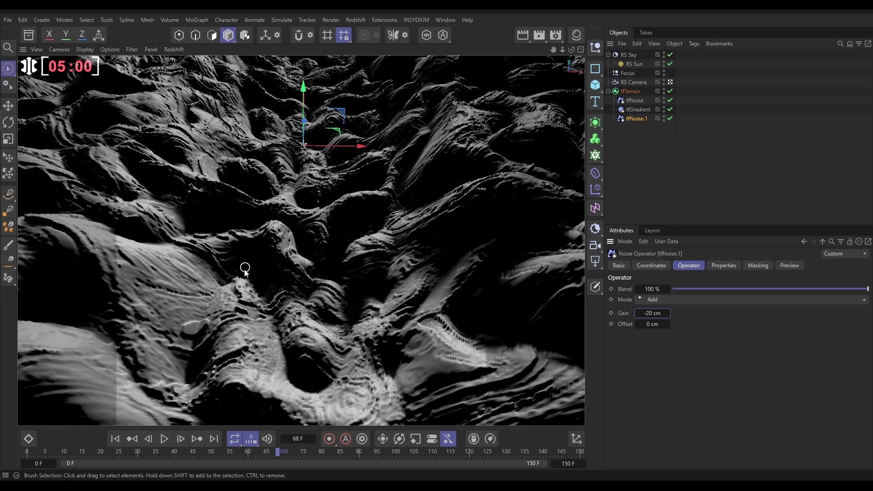
{"action": "left_click", "coordinate": [115, 439]}
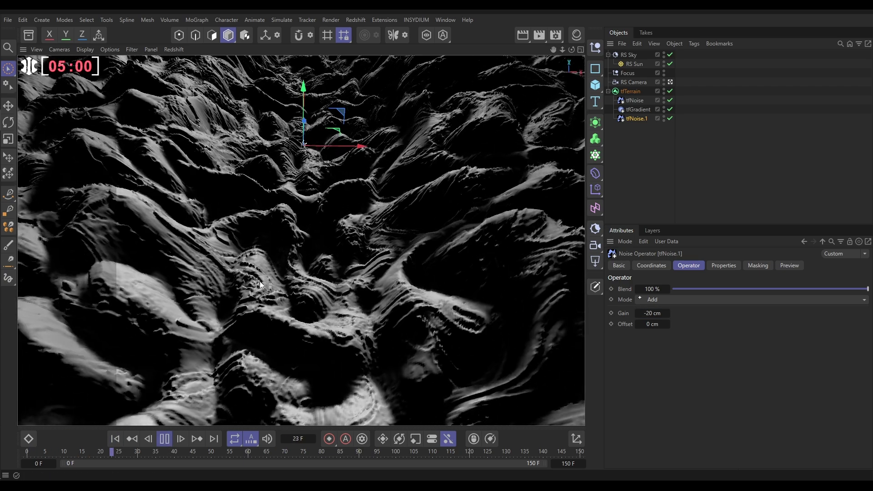
{"action": "left_click", "coordinate": [165, 438]}
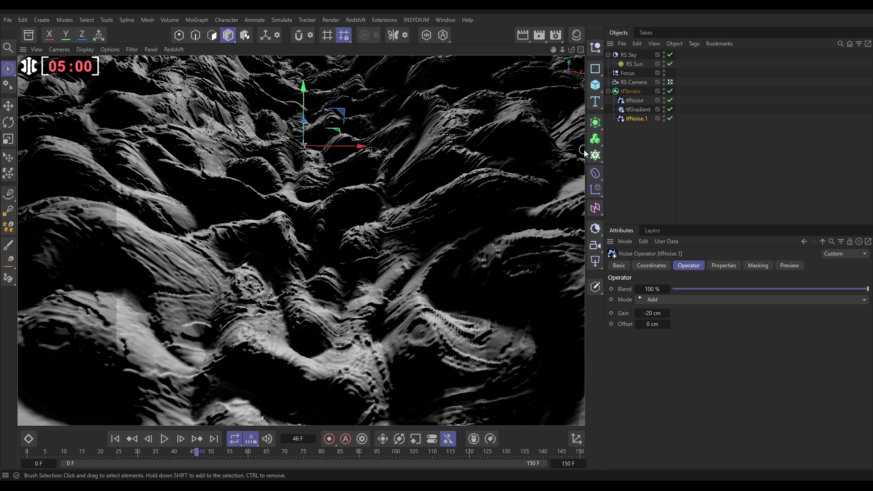
Raise tfTerrain Segments X and Z to 3000 each
{"action": "left_click", "coordinate": [638, 89]}
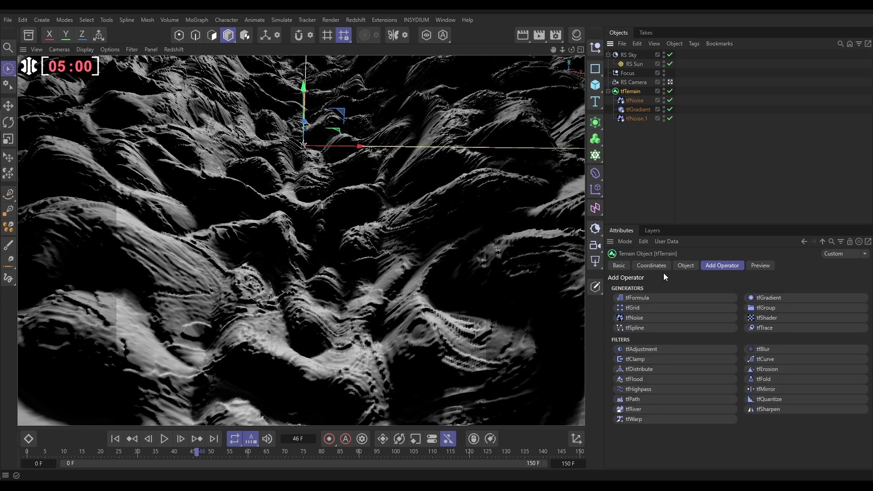
{"action": "left_click", "coordinate": [686, 265]}
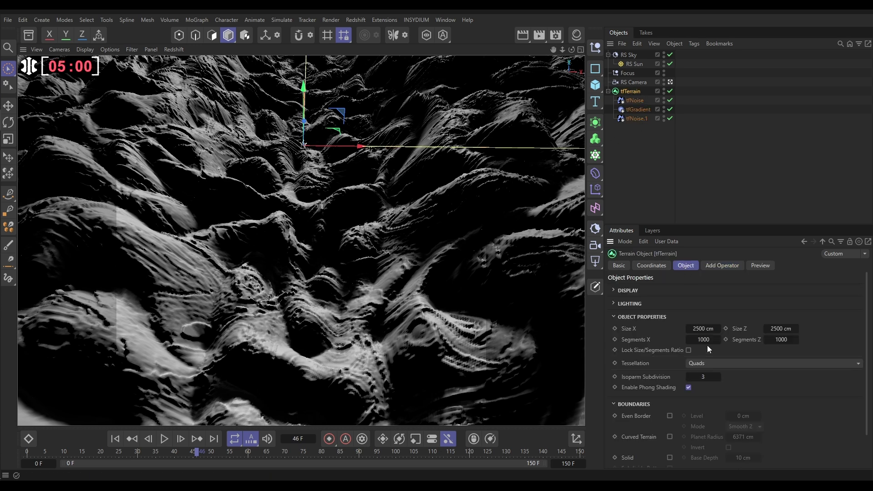
{"action": "type", "text": "3000"}
{"action": "key", "text": "Tab"}
{"action": "type", "text": "3000"}
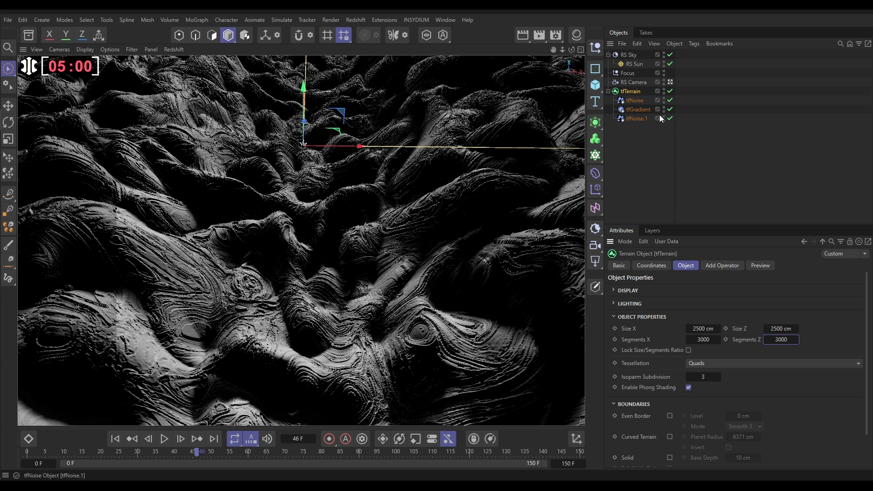
Add a tfBlur operator to the terrain in Gauss mode
{"action": "left_click", "coordinate": [720, 267]}
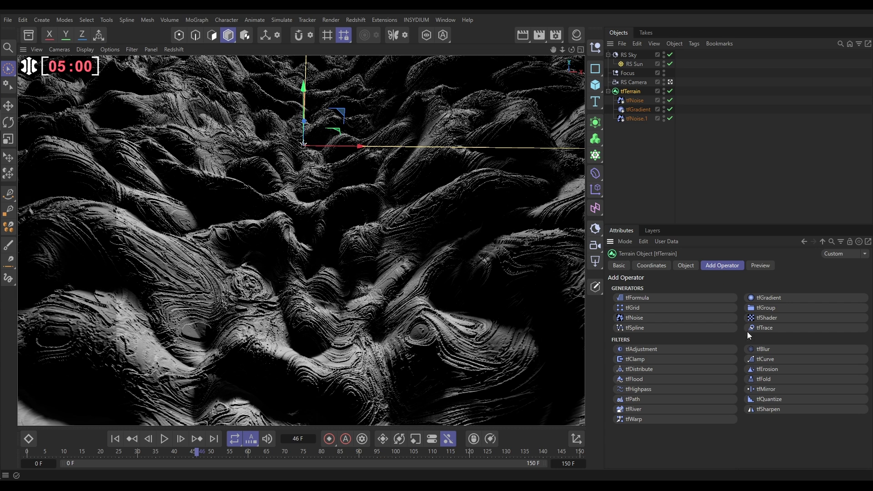
{"action": "left_click", "coordinate": [765, 349]}
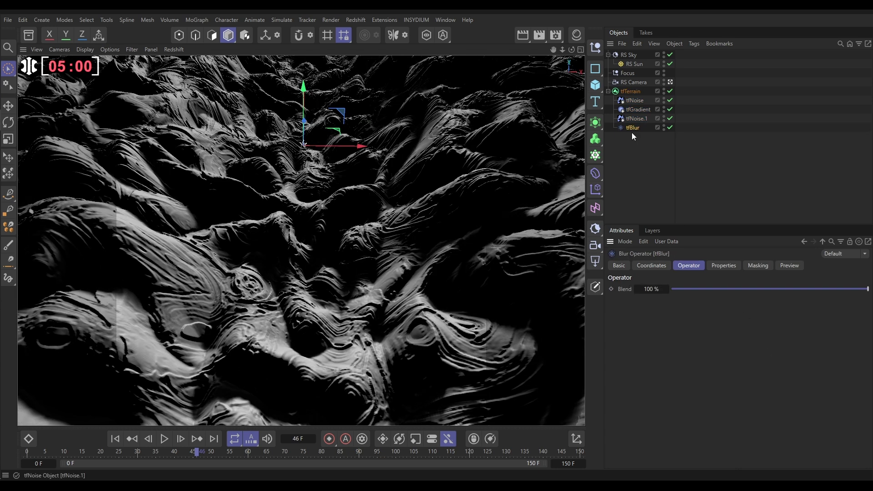
{"action": "left_click", "coordinate": [716, 265]}
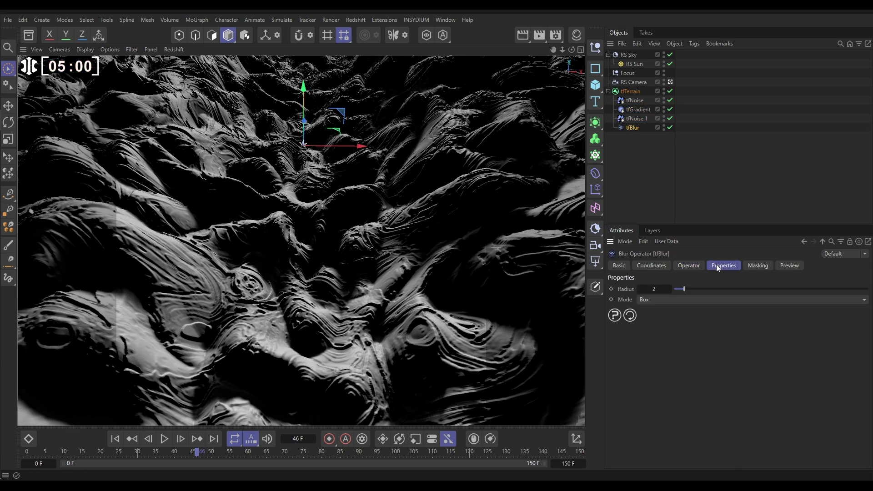
{"action": "left_click", "coordinate": [659, 299]}
{"action": "left_click", "coordinate": [652, 325]}
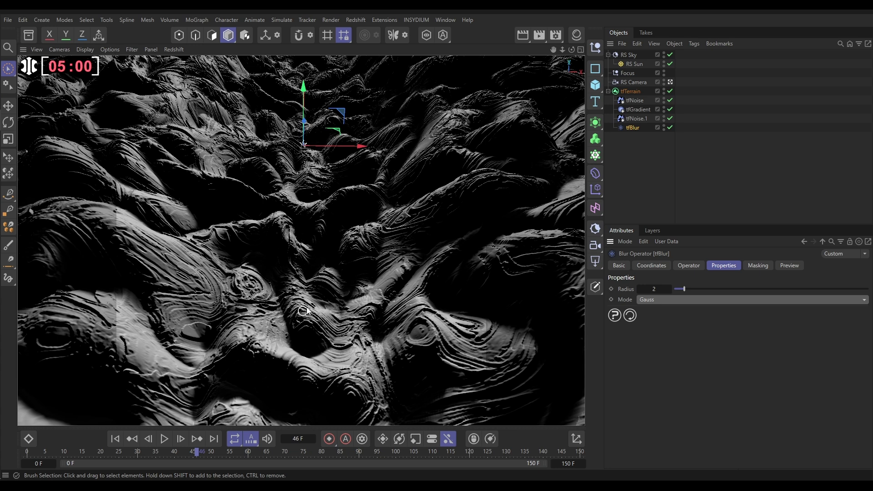
Start a live render of the scene in the Redshift RenderView
{"action": "left_click", "coordinate": [354, 20]}
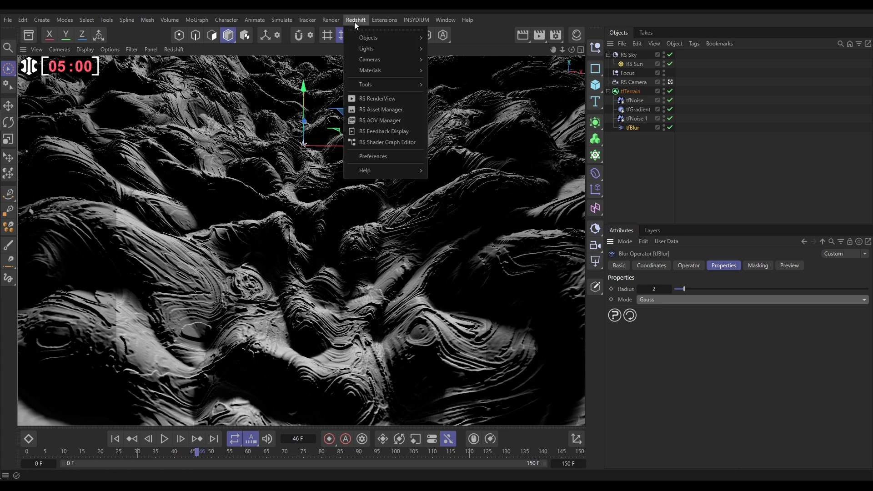
{"action": "left_click", "coordinate": [375, 99]}
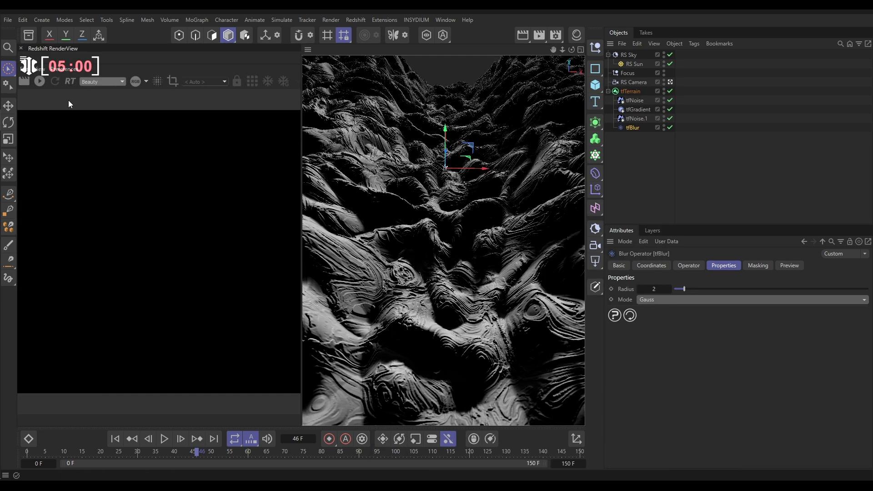
{"action": "left_click", "coordinate": [40, 81]}
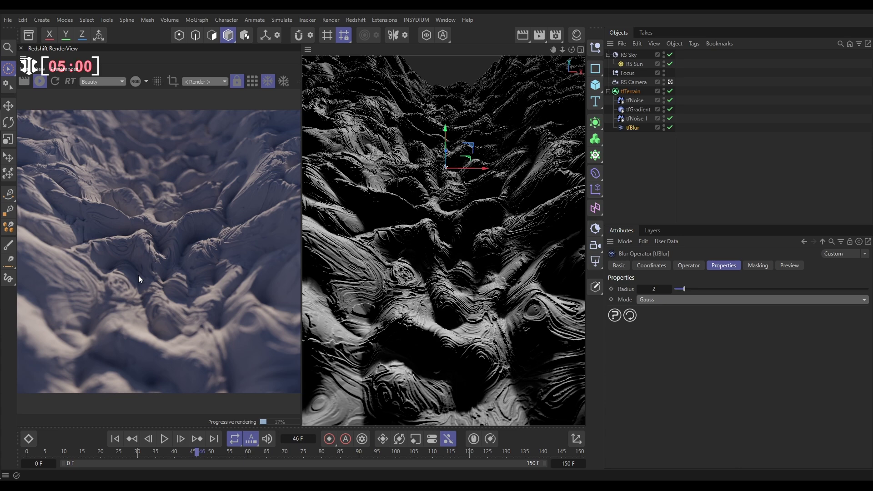
Drag the Mat material from the Material Manager onto tfTerrain, turning it white with UVW Mapping
{"action": "left_click", "coordinate": [576, 35]}
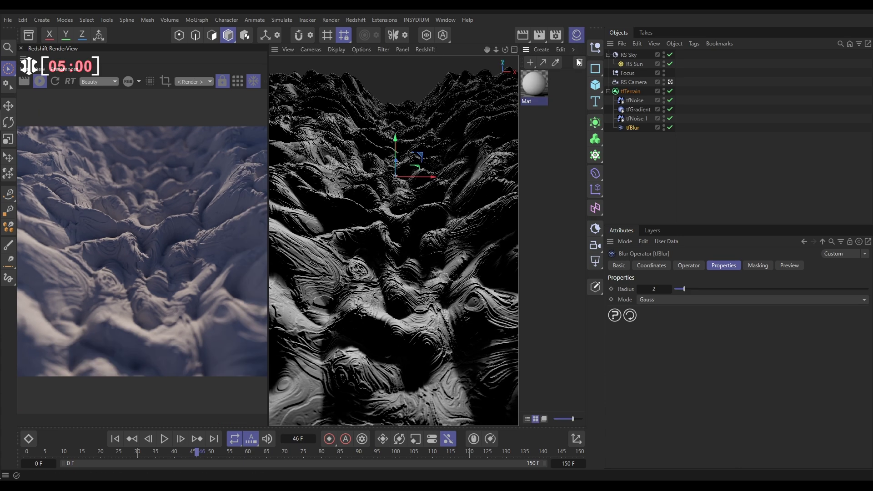
{"action": "mouse_move", "coordinate": [529, 81]}
{"action": "left_mouse_down"}
{"action": "mouse_move", "coordinate": [591, 150]}
{"action": "mouse_move", "coordinate": [643, 137]}
{"action": "mouse_move", "coordinate": [635, 92]}
{"action": "left_mouse_up"}
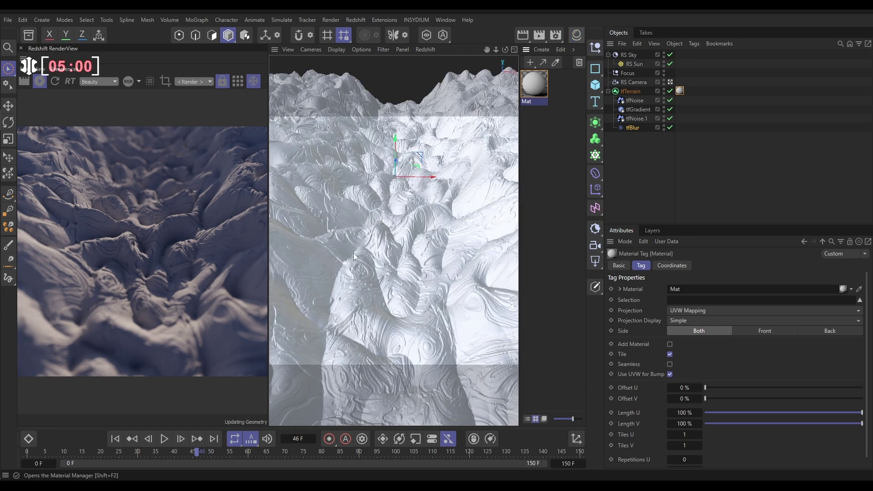
{"action": "key", "text": "shift+F2"}
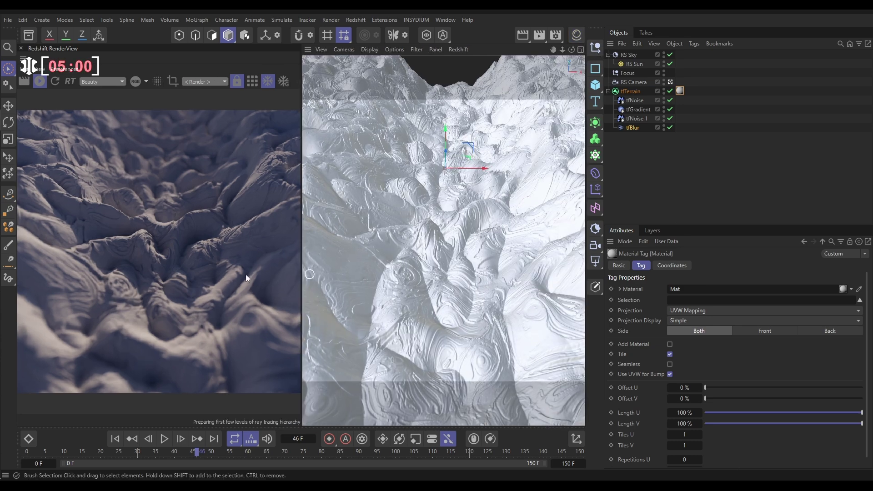